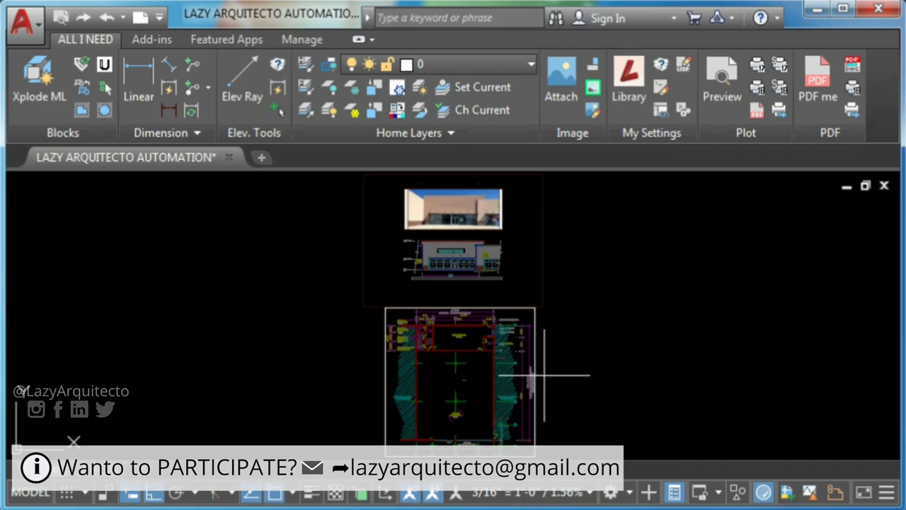
Crossing-select the floor-plan xref lying beneath the elevation sheet
click(560, 360)
click(524, 363)
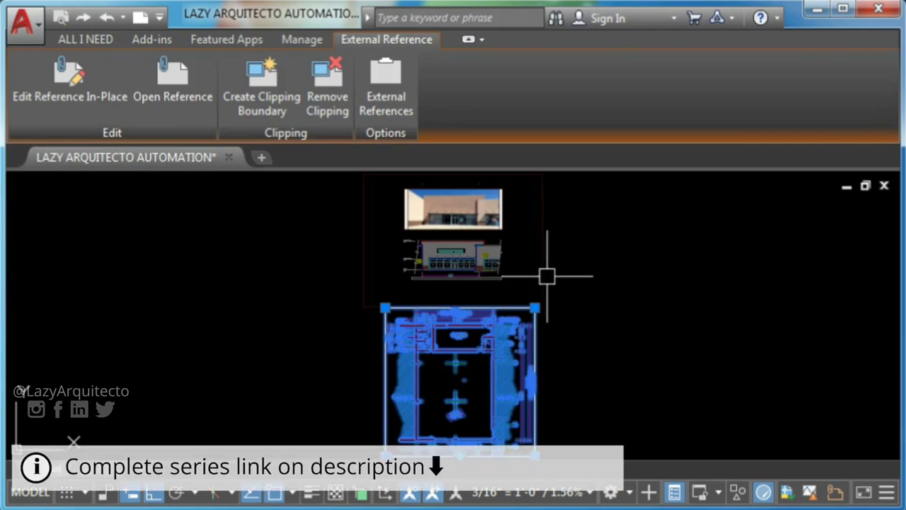
click(546, 276)
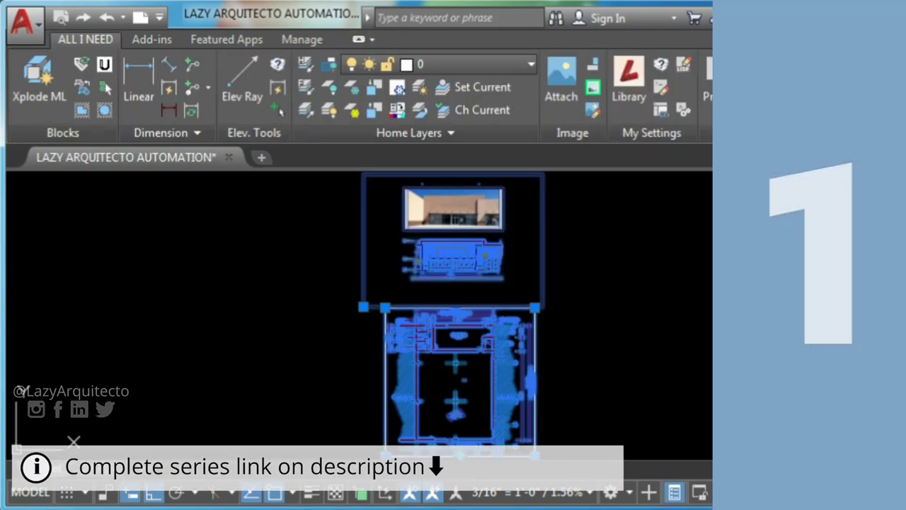
mouse_move(691, 339)
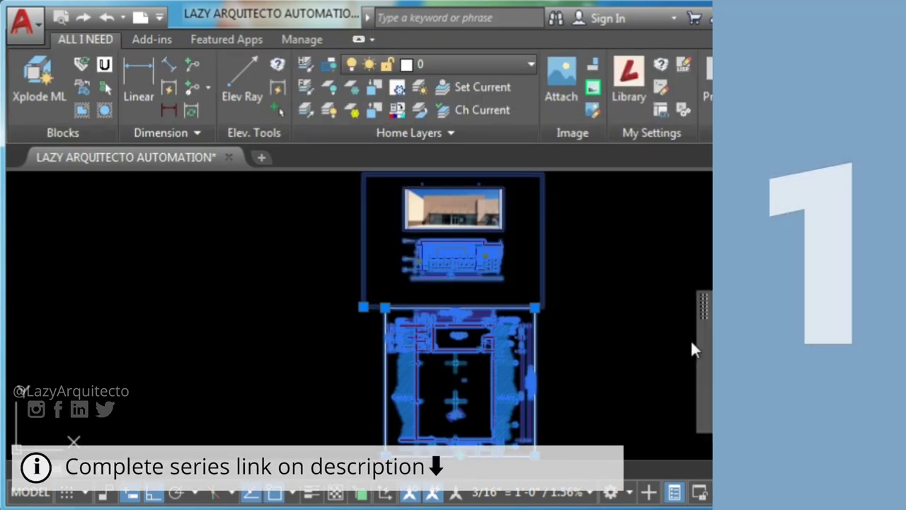
drag(585, 347, 582, 357)
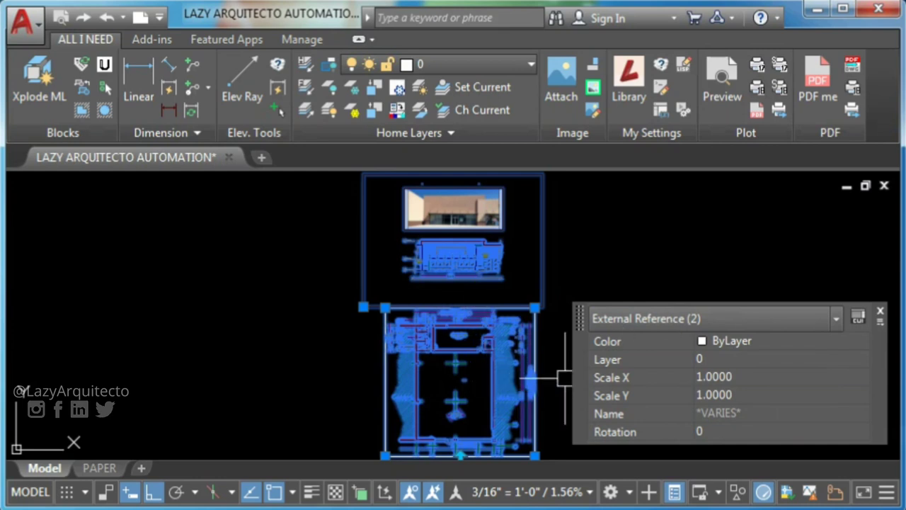
key(Escape)
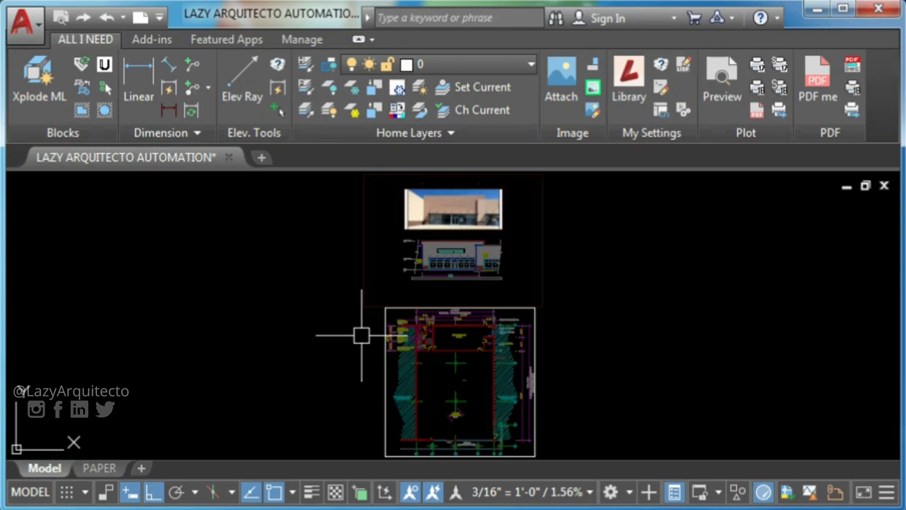
Open the XR palette and inspect the nested elevation-paper and WHITE BACKGROUND references' status and options
text(XR)
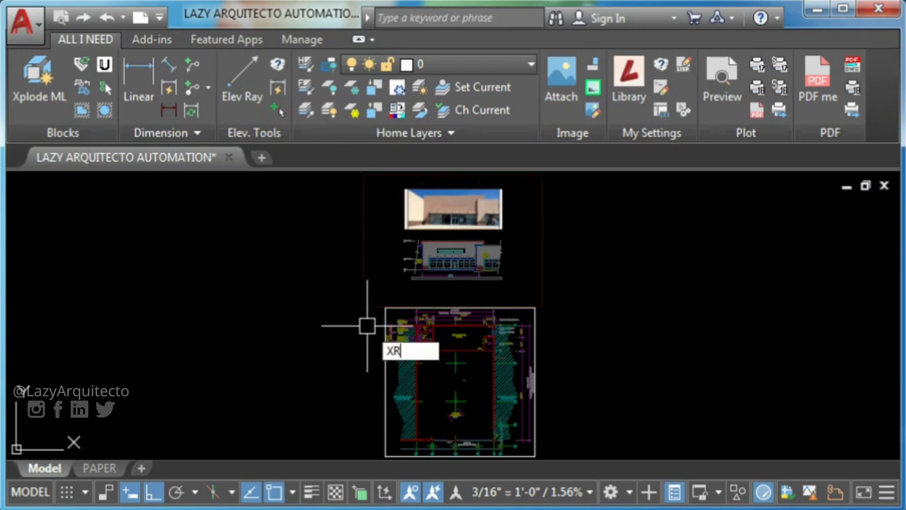
key(Return)
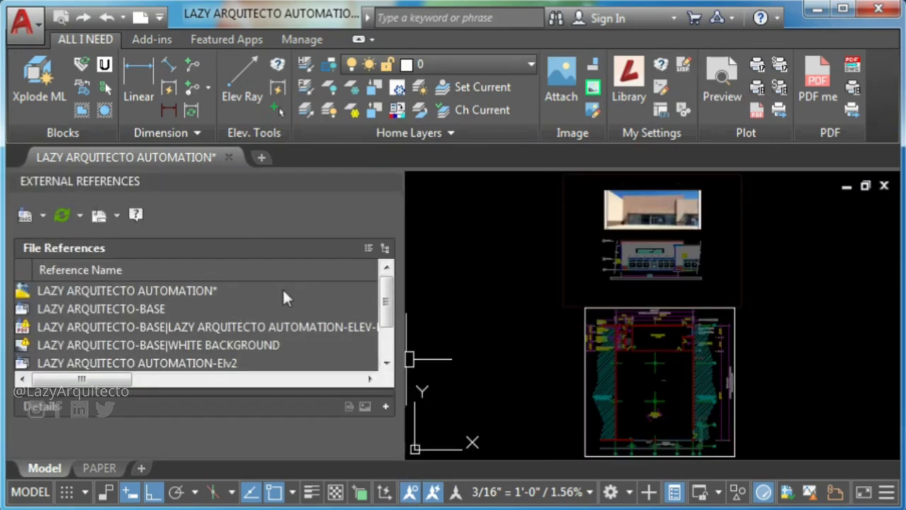
click(212, 344)
click(136, 325)
right_click(137, 326)
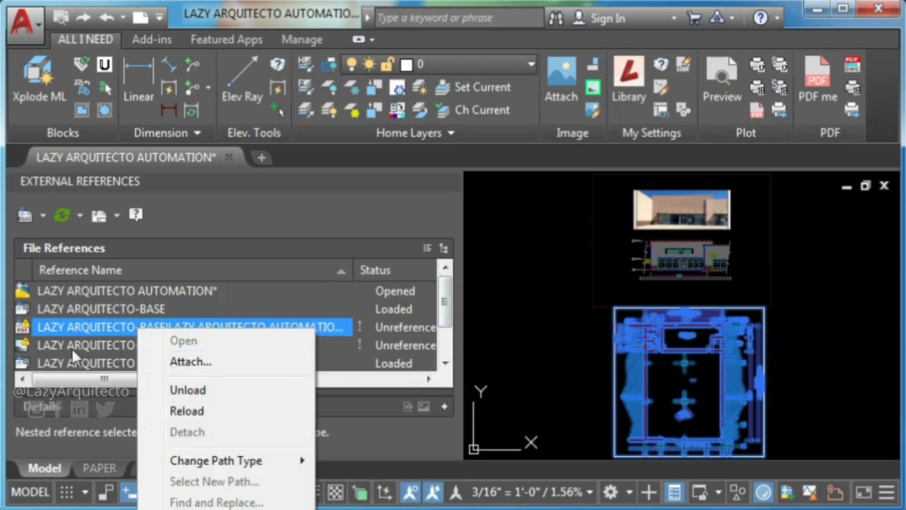
click(92, 344)
right_click(107, 345)
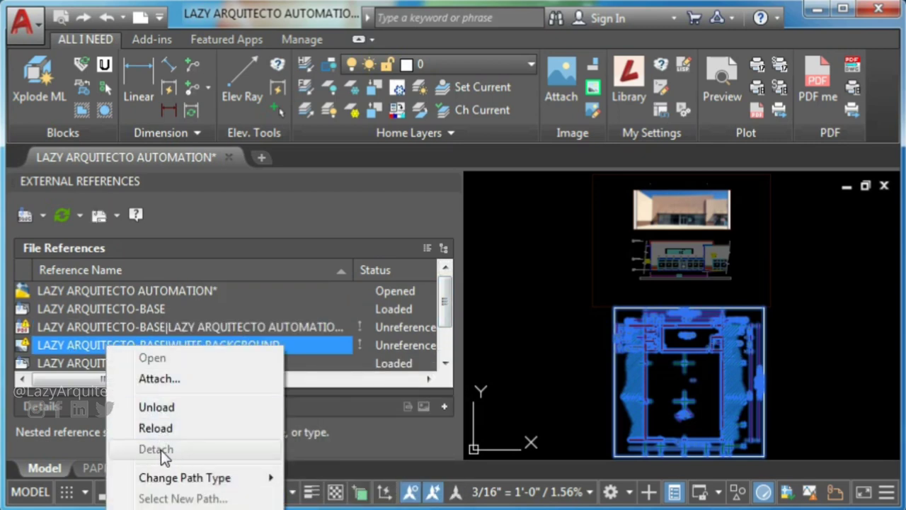
click(259, 326)
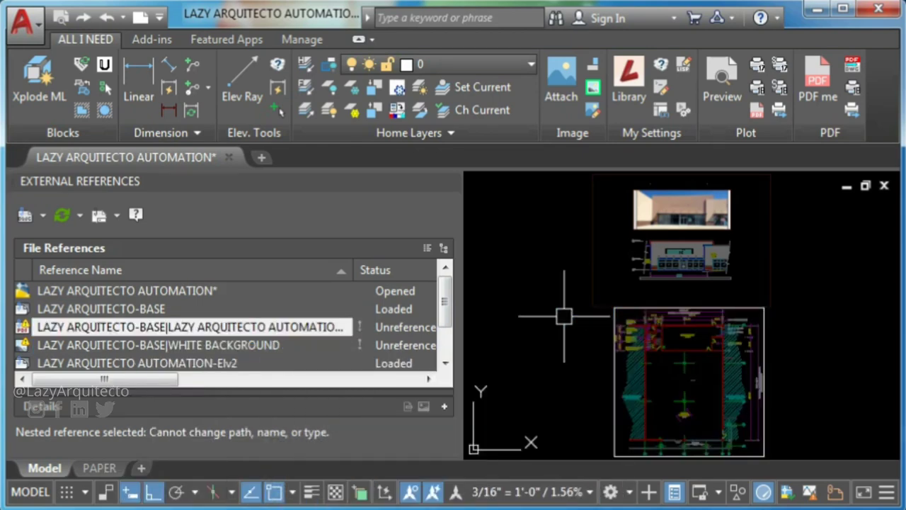
click(124, 343)
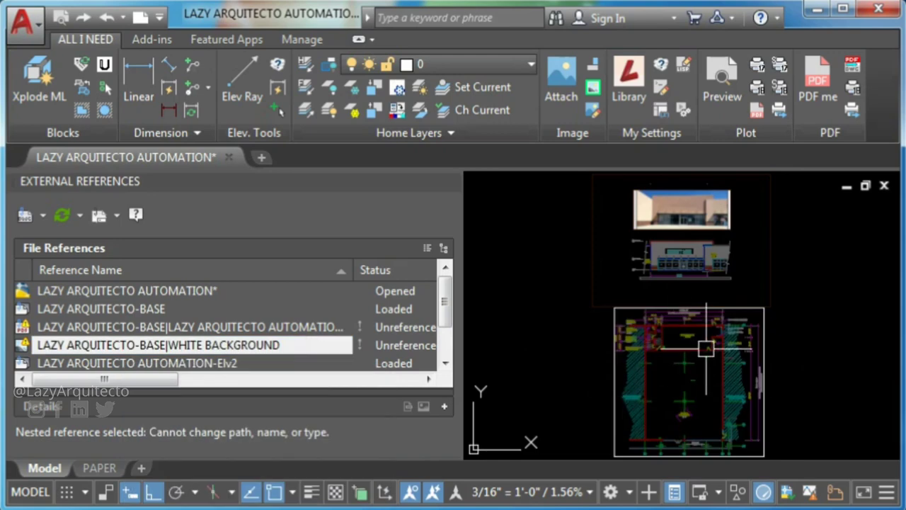
Select the LAZY ARQUITECTO-BASE xref in the drawing and open it with Open Reference
click(629, 358)
right_click(634, 355)
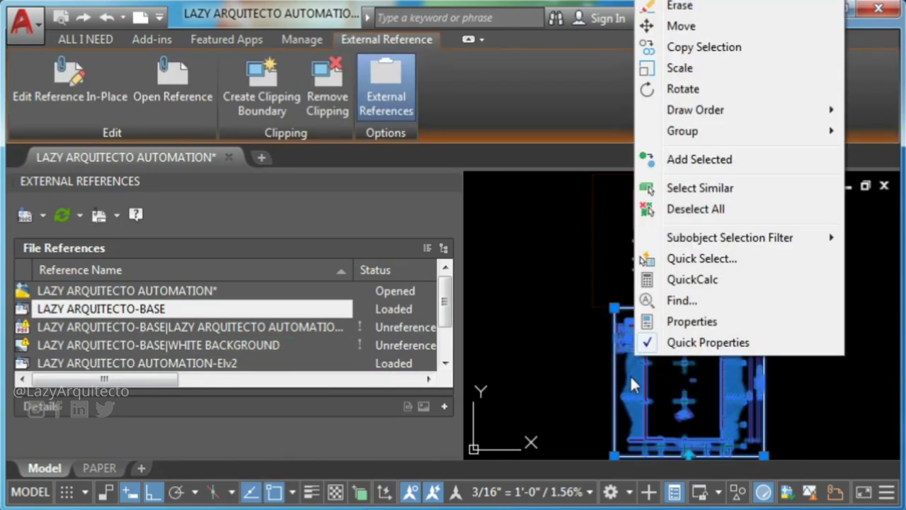
key(Escape)
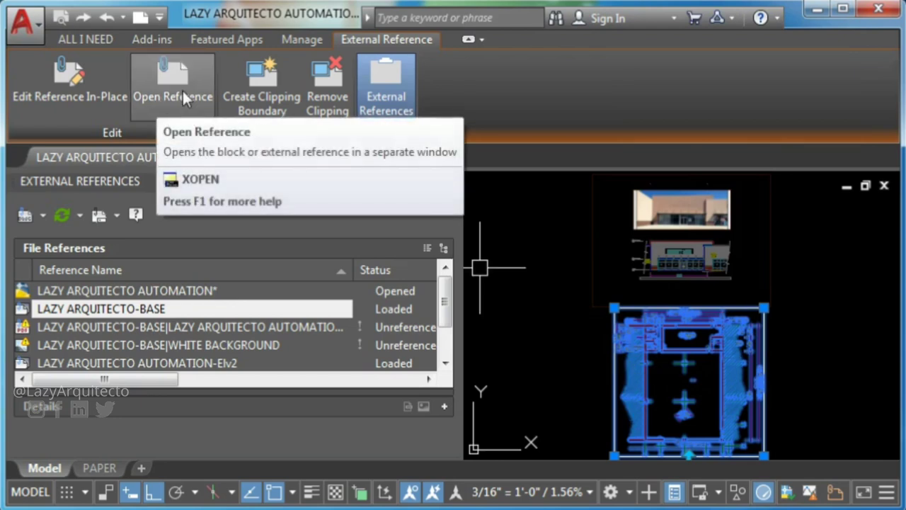
right_click(645, 371)
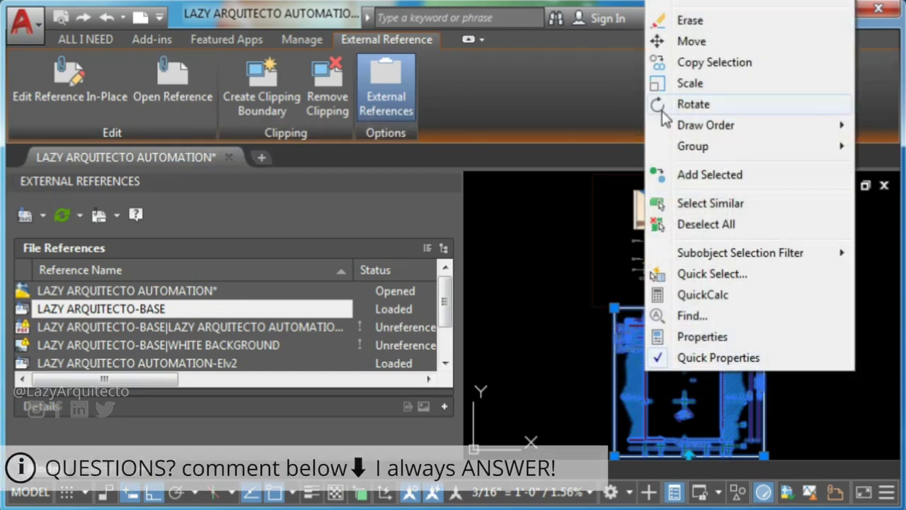
key(Escape)
click(173, 82)
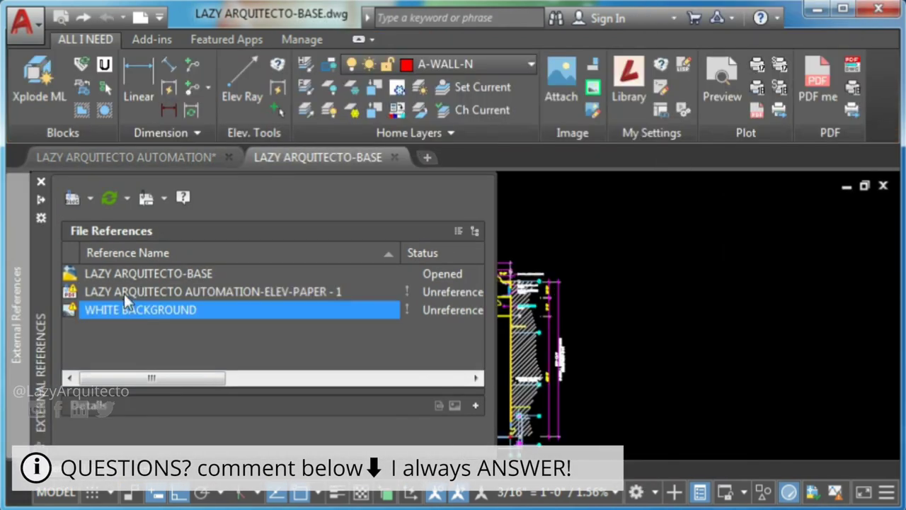
Detach LAZY ARQUITECTO AUTOMATION-ELEV-PAPER - 1 and WHITE BACKGROUND together from the base drawing
click(124, 293)
mouse_move(481, 319)
middle_down()
mouse_move(657, 324)
mouse_move(672, 290)
middle_up()
mouse_move(30, 278)
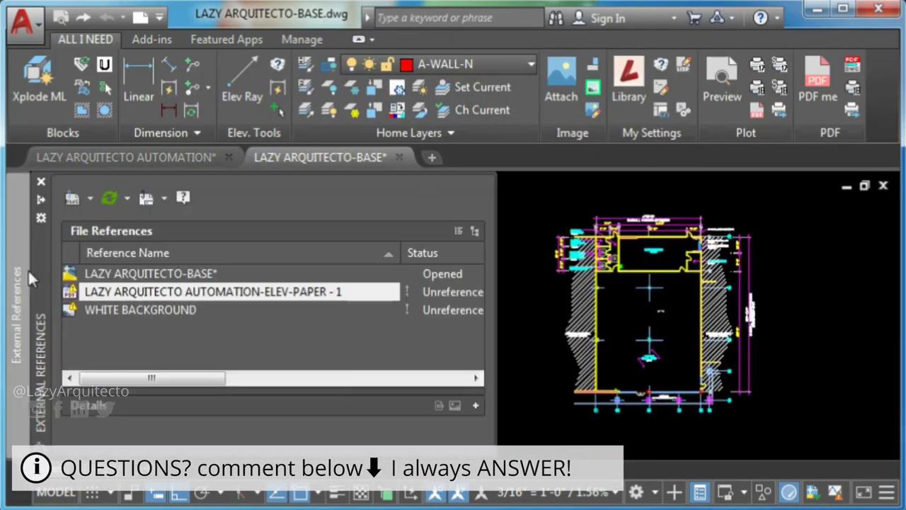
right_click(169, 291)
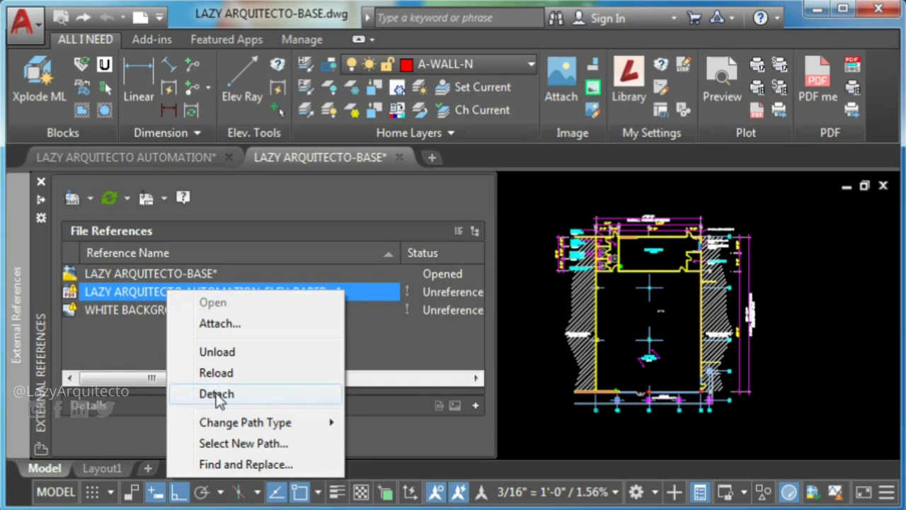
click(213, 312)
right_click(158, 312)
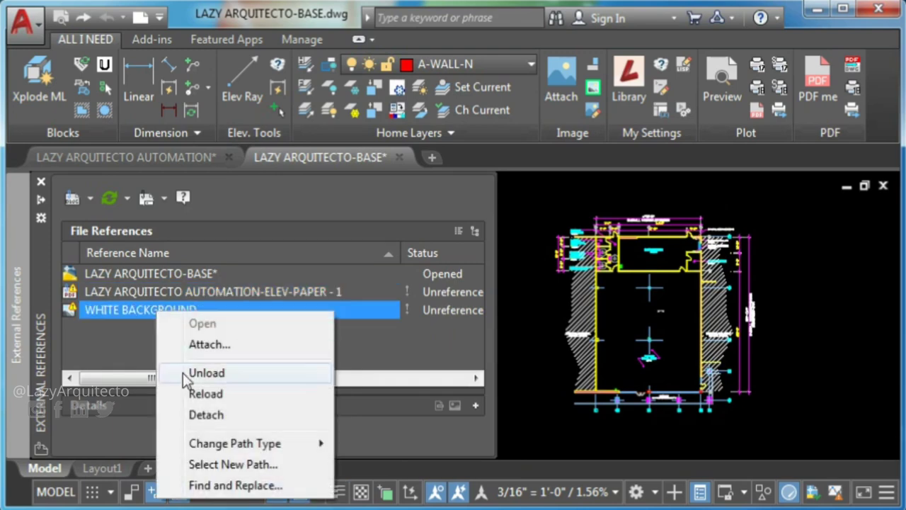
click(146, 290)
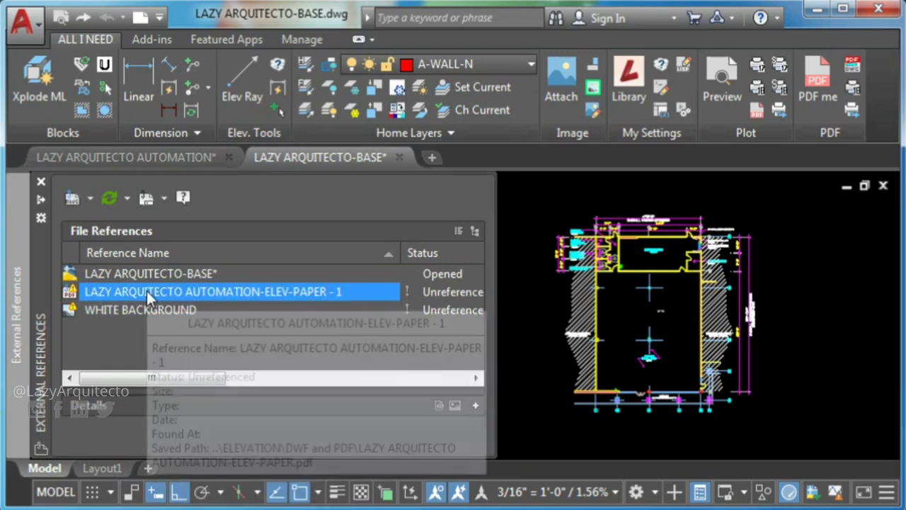
shift+click(137, 312)
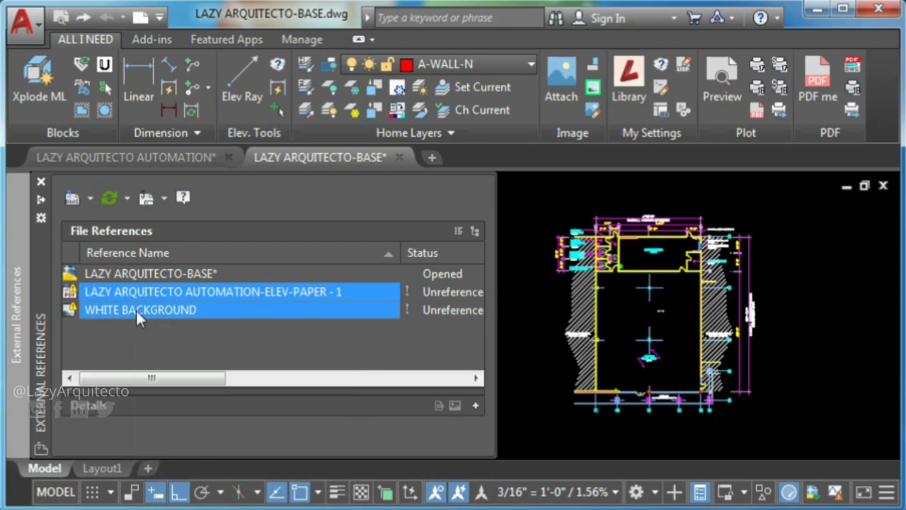
right_click(136, 317)
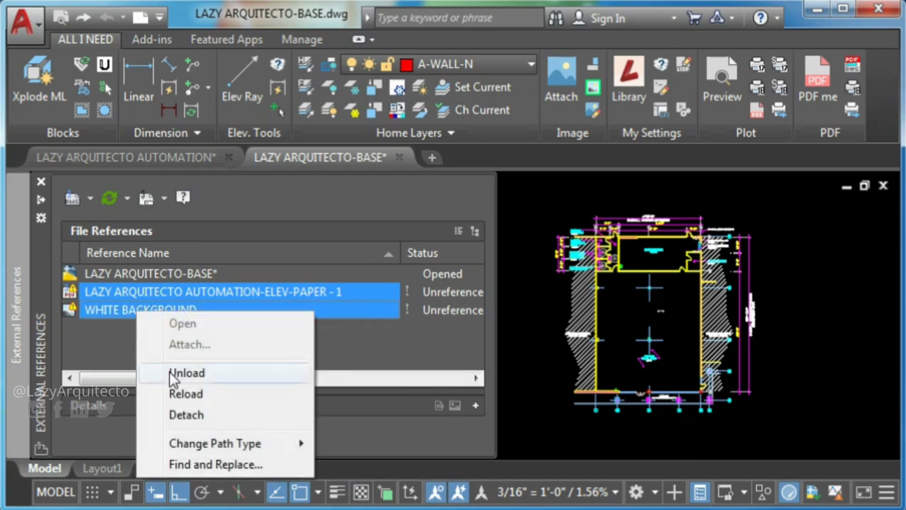
click(186, 415)
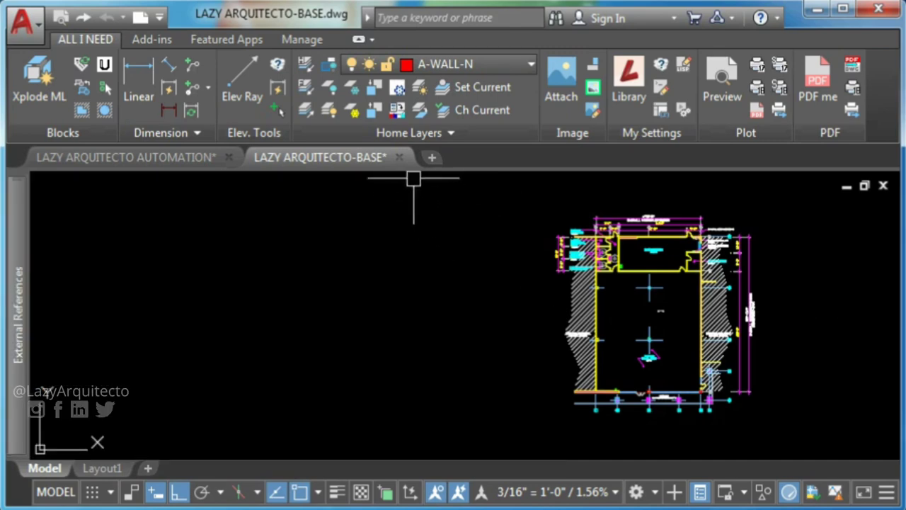
Close LAZY ARQUITECTO-BASE.dwg, saving the changes, and dismiss the reference-changed notice
click(400, 157)
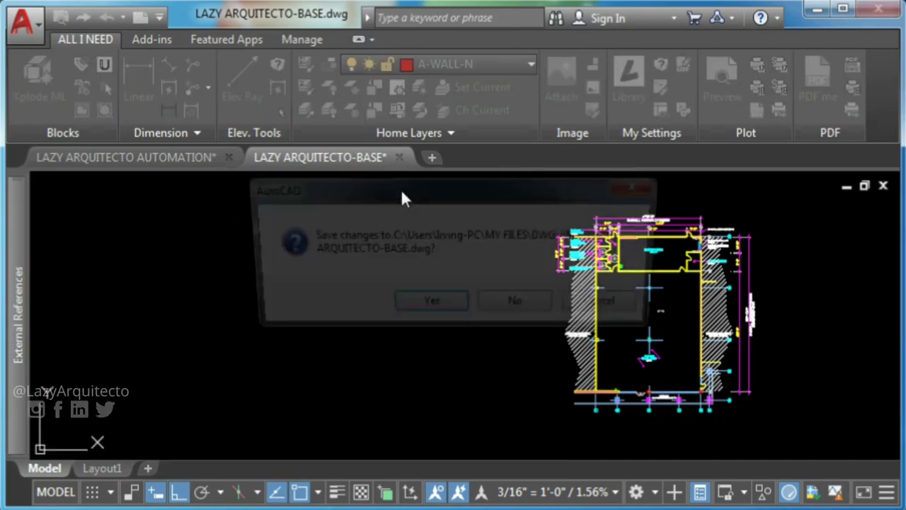
click(443, 306)
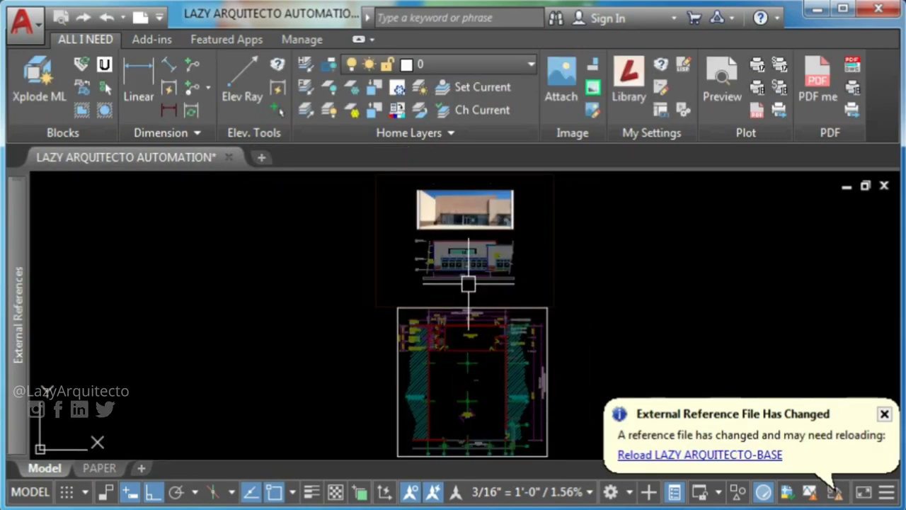
click(687, 455)
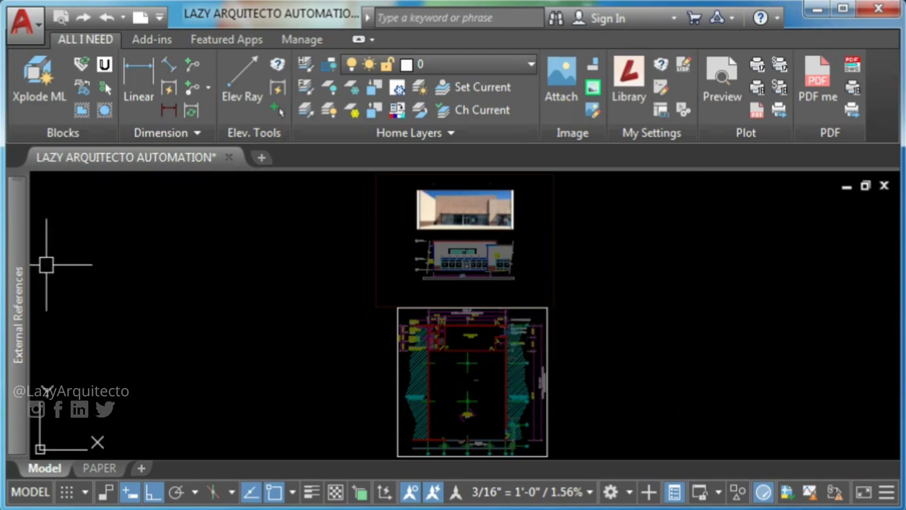
Reload the LAZY ARQUITECTO-BASE reference in the host drawing's External References palette
mouse_move(25, 258)
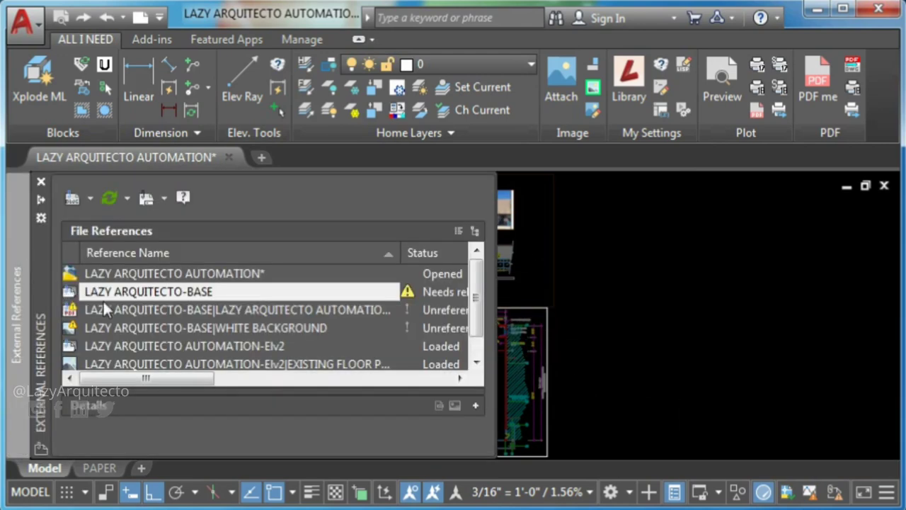
click(150, 309)
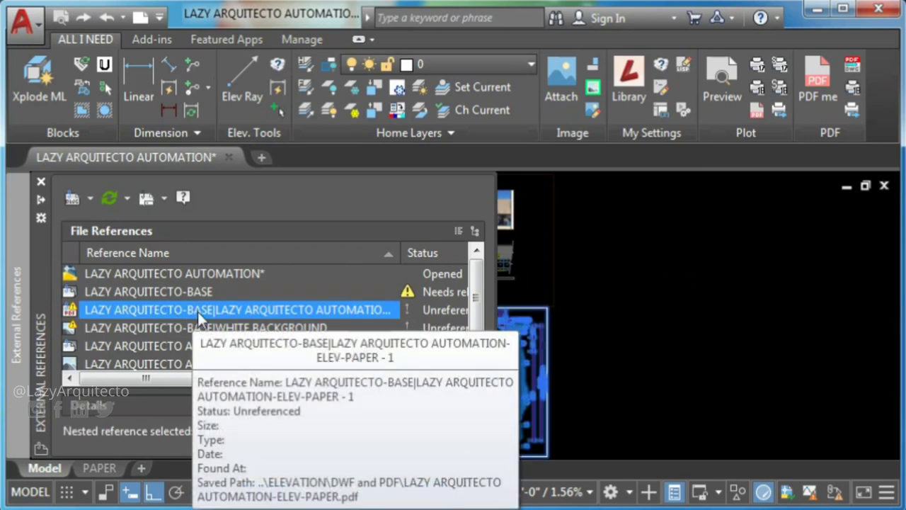
click(189, 293)
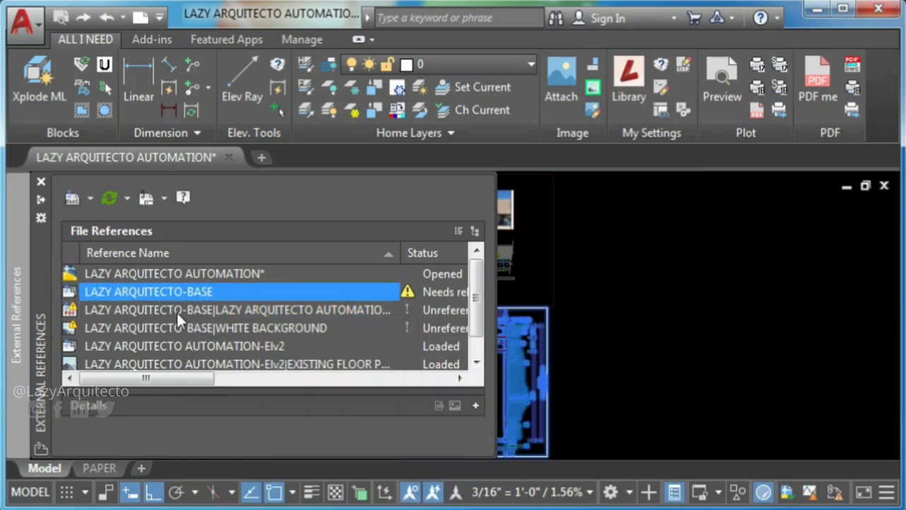
click(177, 329)
click(176, 291)
right_click(176, 291)
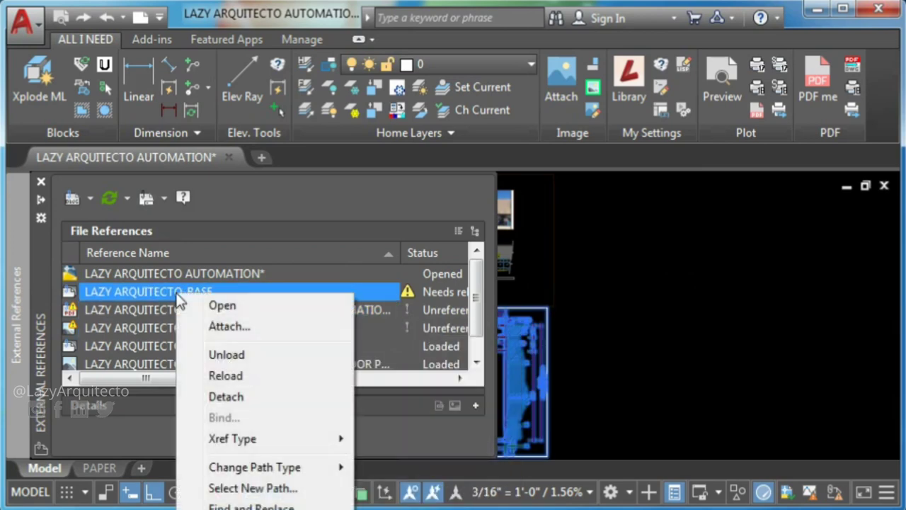
click(213, 375)
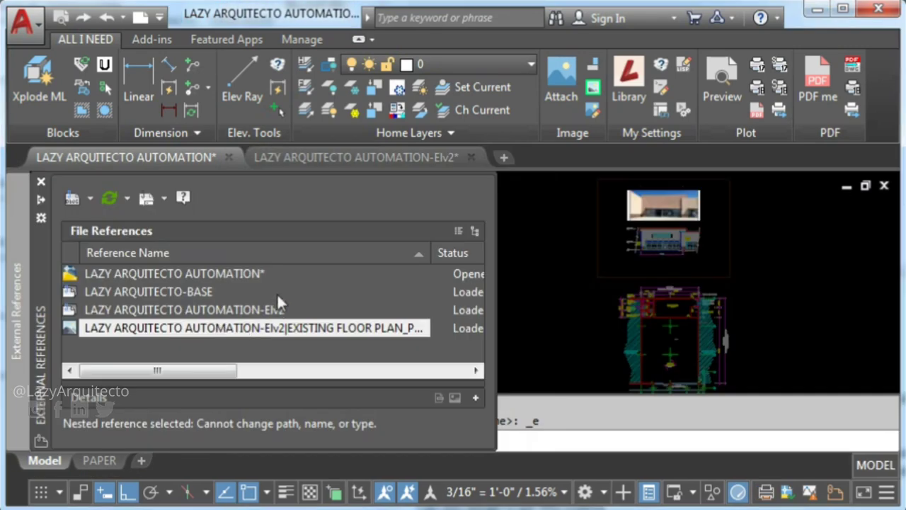
Switch to the AUTOMATION-Elv2 drawing and confirm Detach is greyed out for WHITE BACKGROUND
click(340, 157)
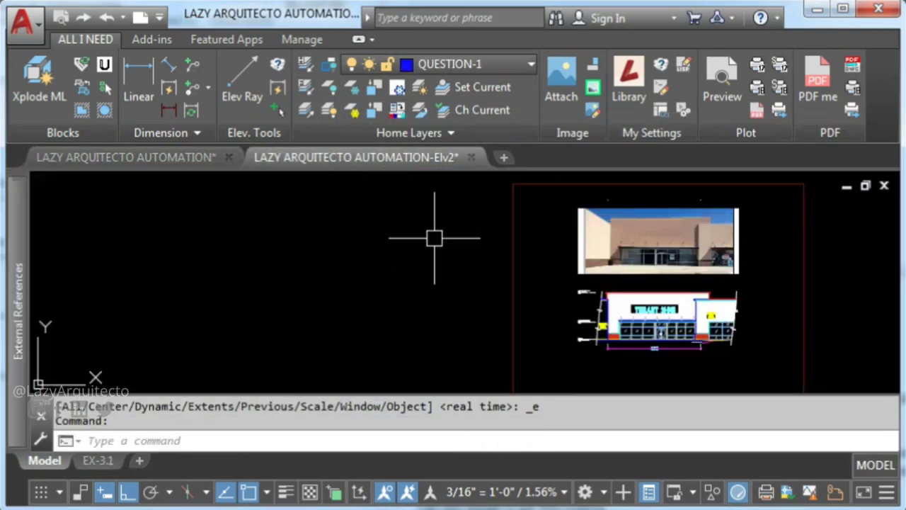
mouse_move(22, 237)
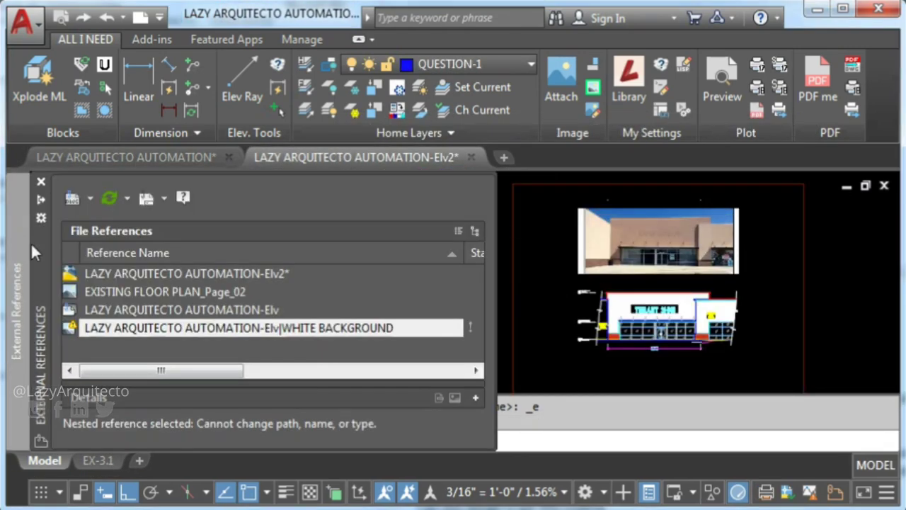
right_click(140, 329)
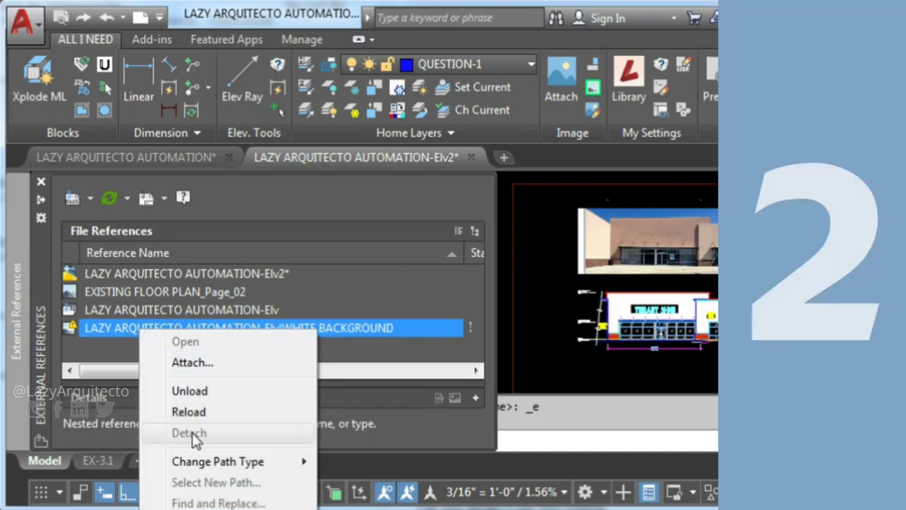
click(114, 339)
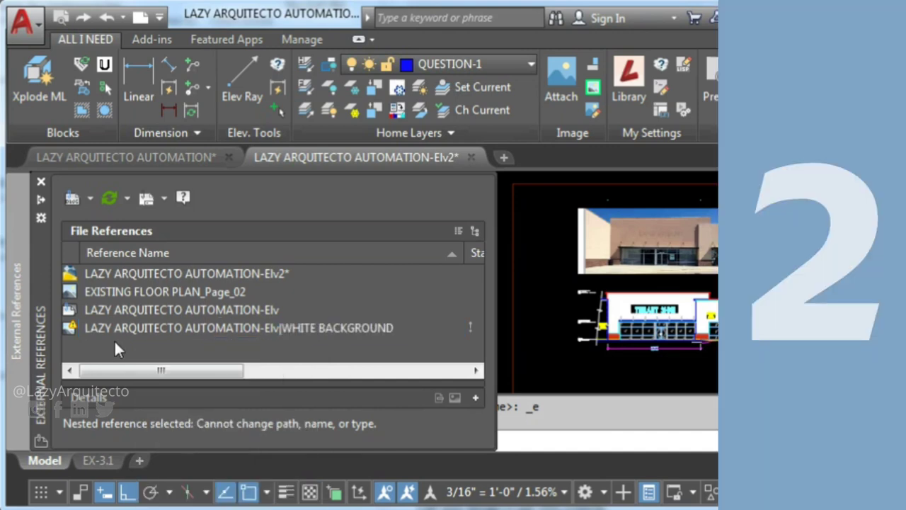
Check the EXISTING FLOOR PLAN_Page_02, AUTOMATION-Elv and WHITE BACKGROUND entries, then clear the selection
mouse_move(199, 273)
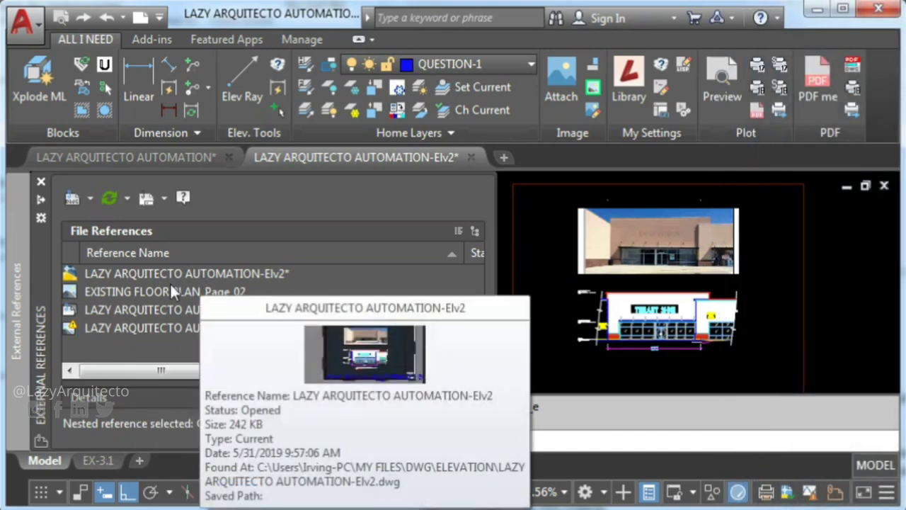
click(158, 290)
click(159, 309)
click(188, 328)
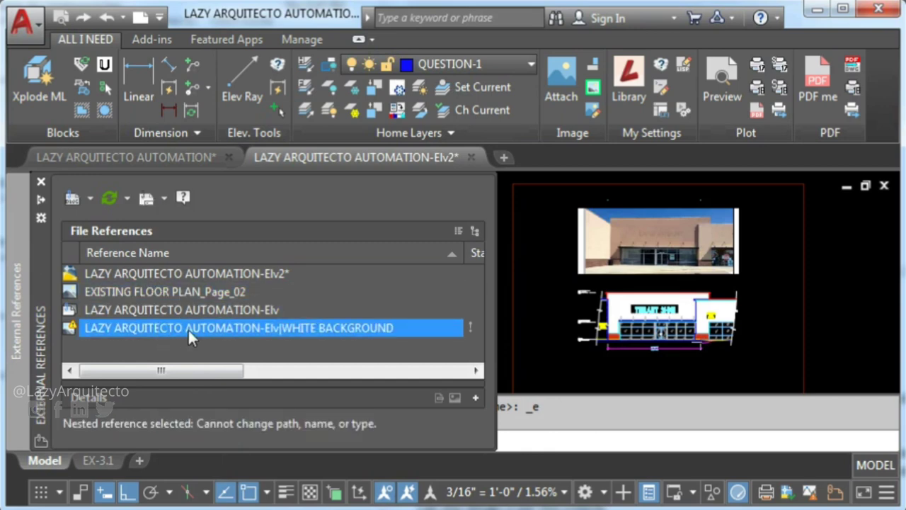
click(248, 353)
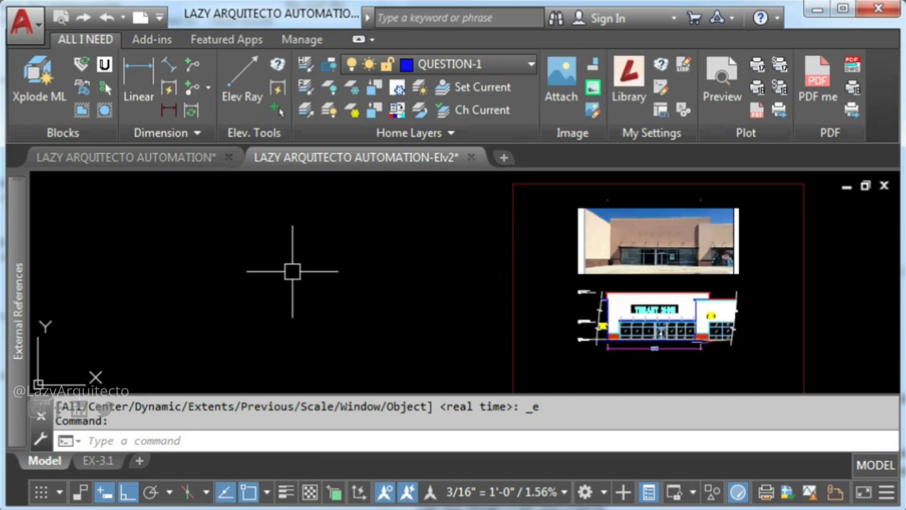
scroll(292, 271, down, 3)
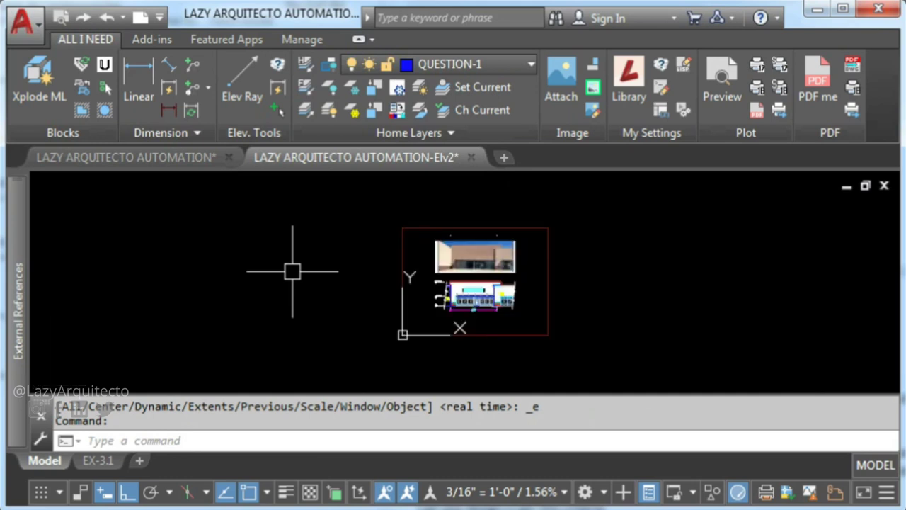
Set the FRAME system variable to 1 to show xref frames
text(FRAm)
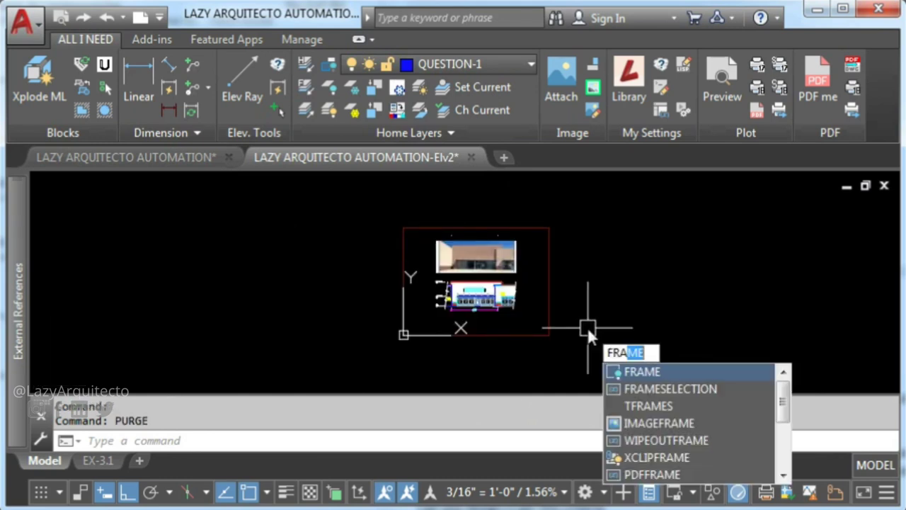
text(e)
key(Return)
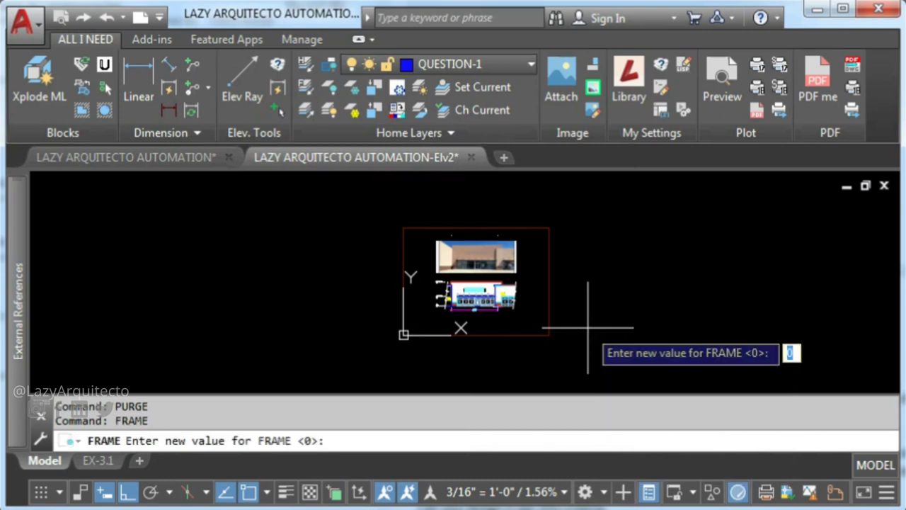
text(1)
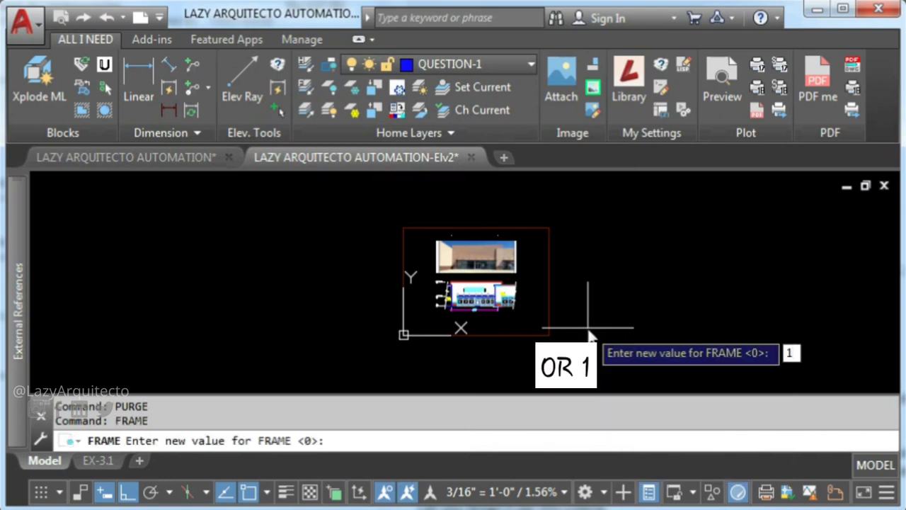
key(Return)
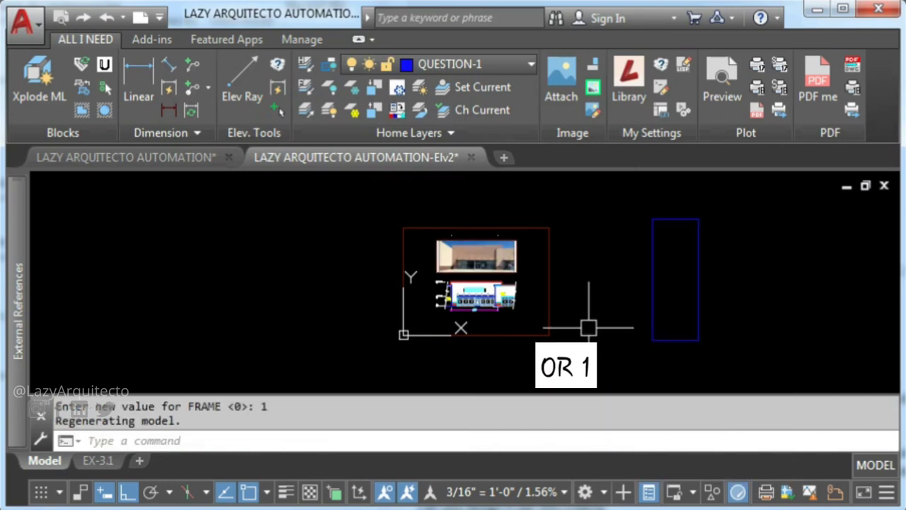
Select the revealed blue xref frame and grab its bottom-left corner grip
click(654, 277)
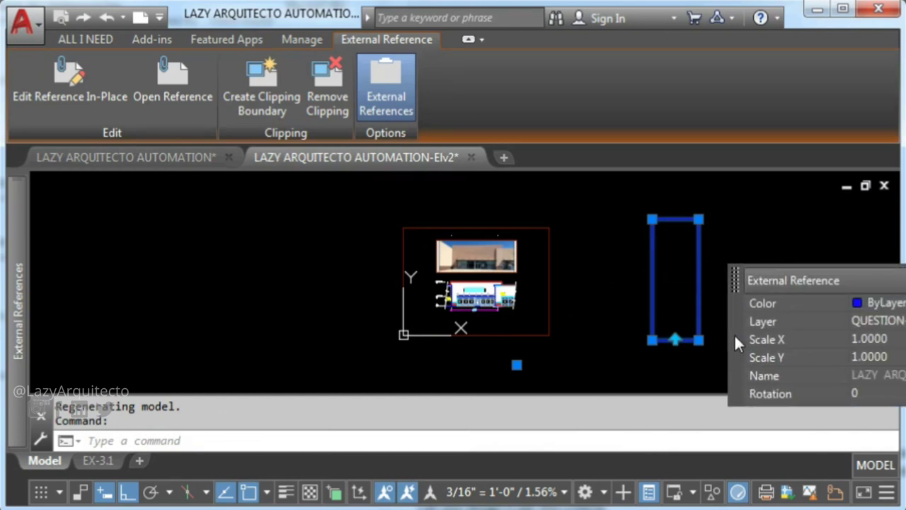
key(Escape)
click(661, 337)
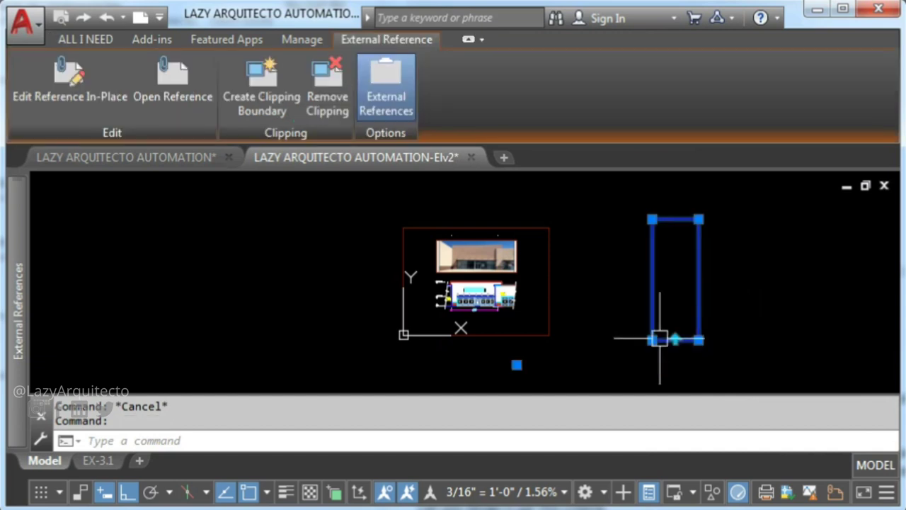
scroll(708, 306, up, 3)
middle_drag(699, 303, 662, 308)
scroll(659, 309, down, 3)
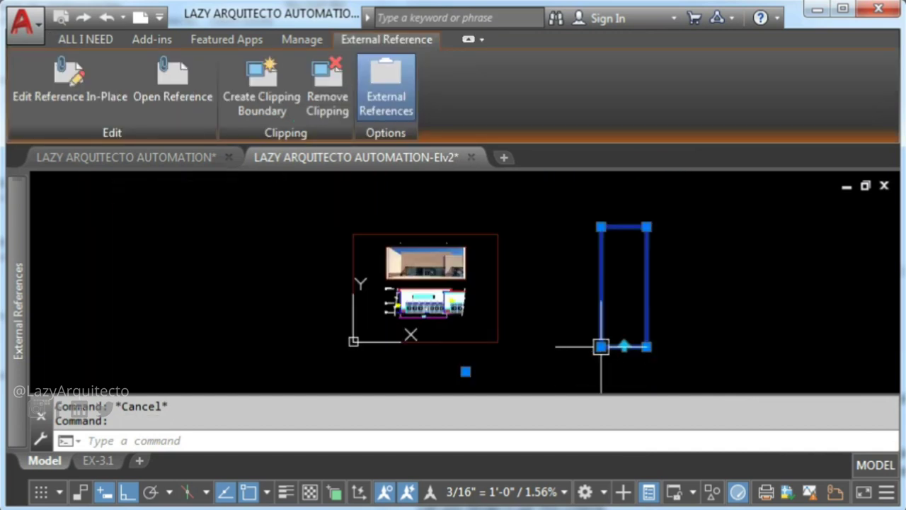
click(601, 346)
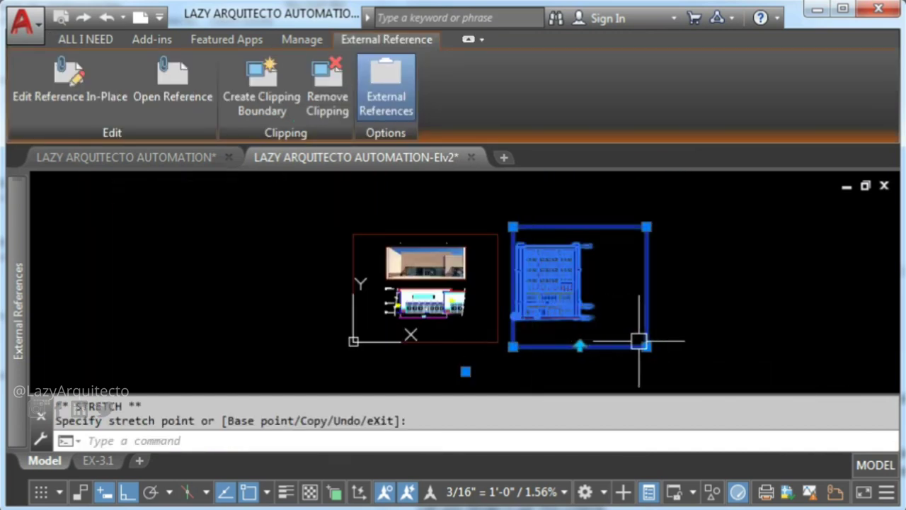
Erase the framed hidden xref with ER
key(Escape)
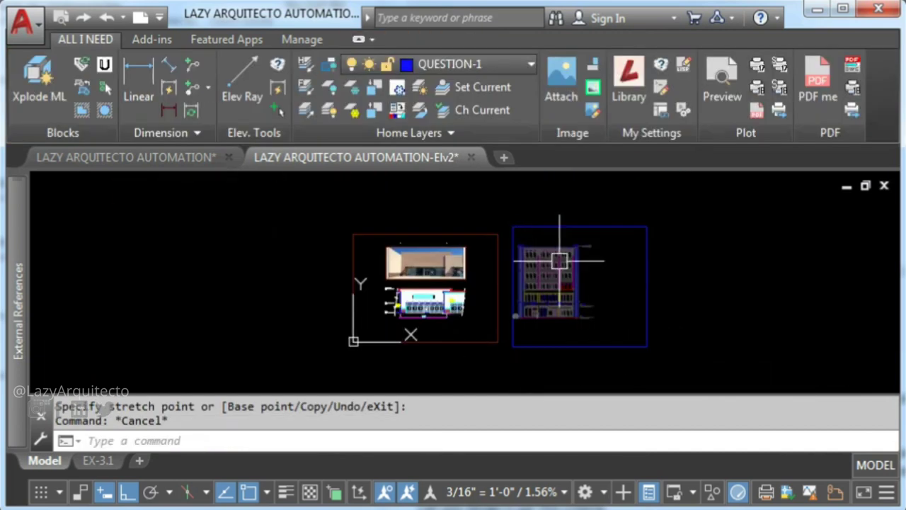
click(649, 259)
text(ER)
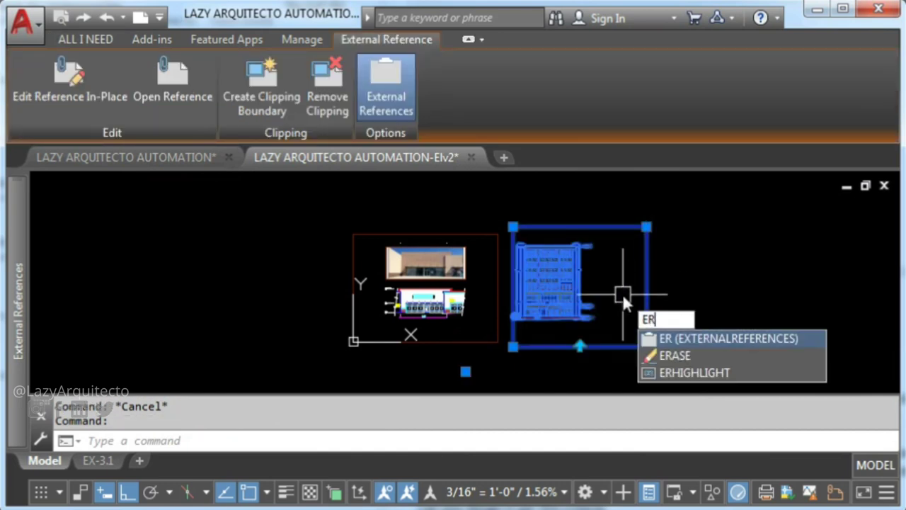
click(683, 354)
Detach the AUTOMATION-Elv reference from the External References palette
mouse_move(22, 278)
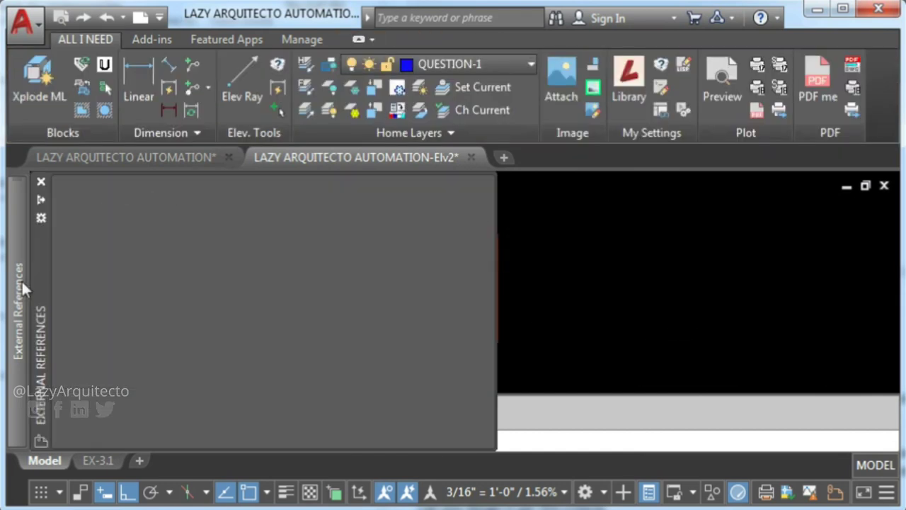
click(146, 308)
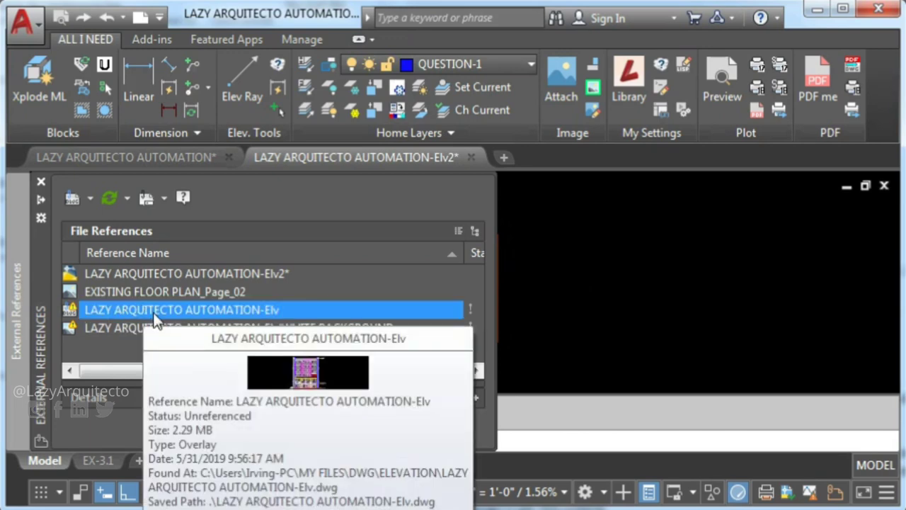
right_click(152, 311)
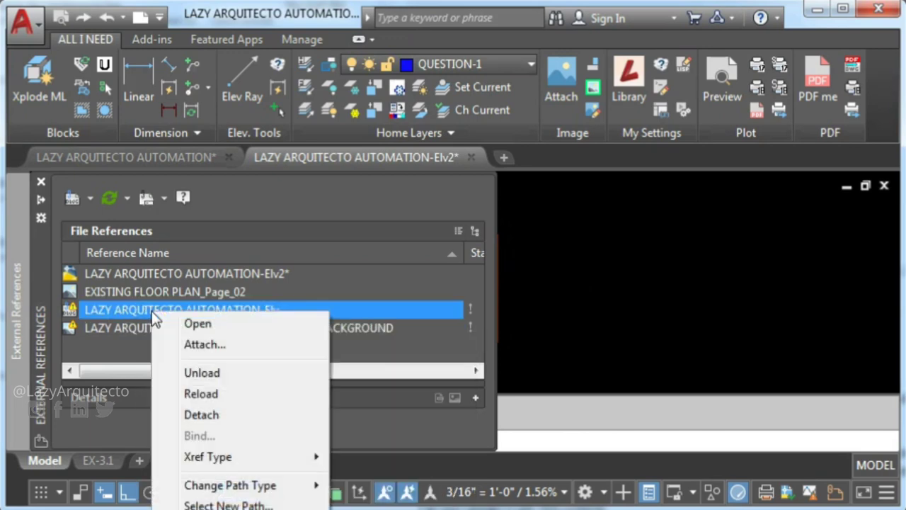
click(201, 415)
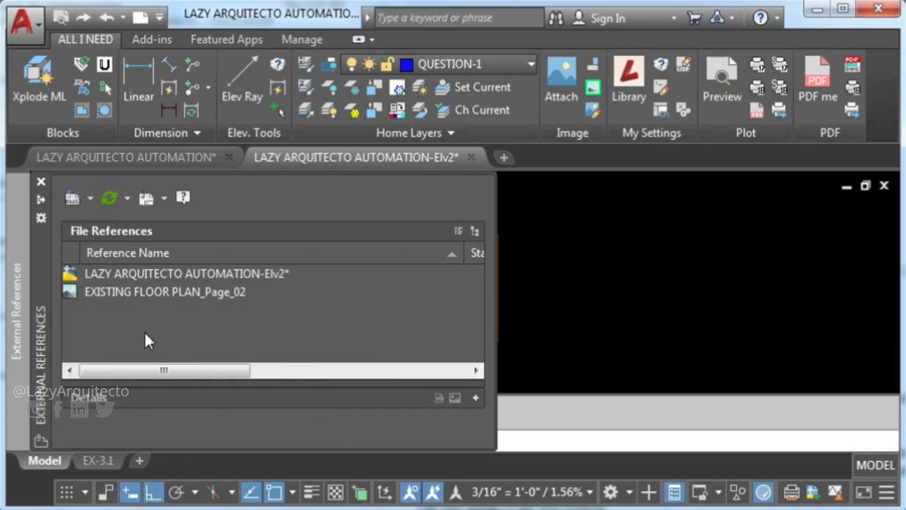
click(593, 251)
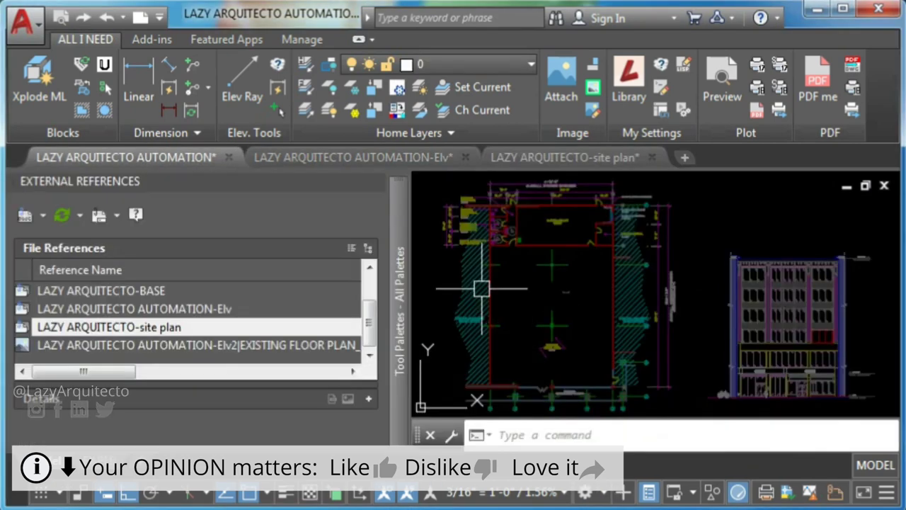
right_click(131, 327)
click(179, 426)
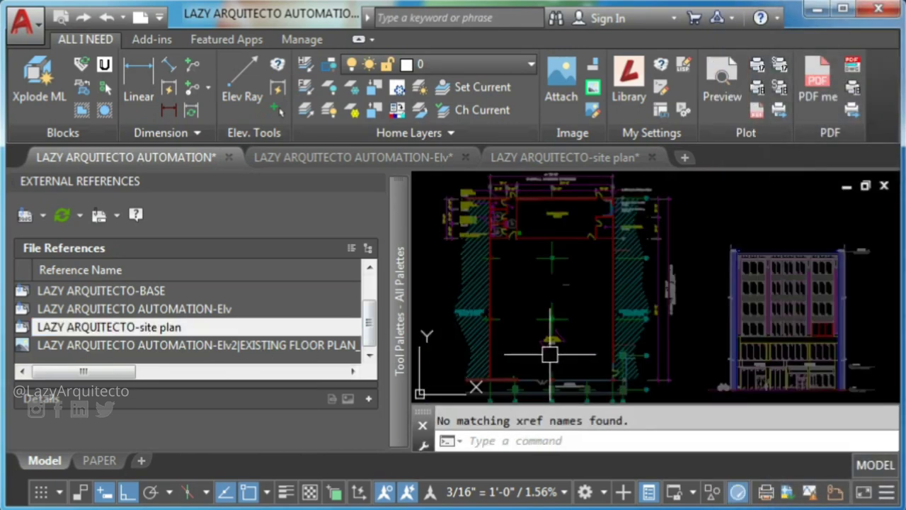
right_click(141, 329)
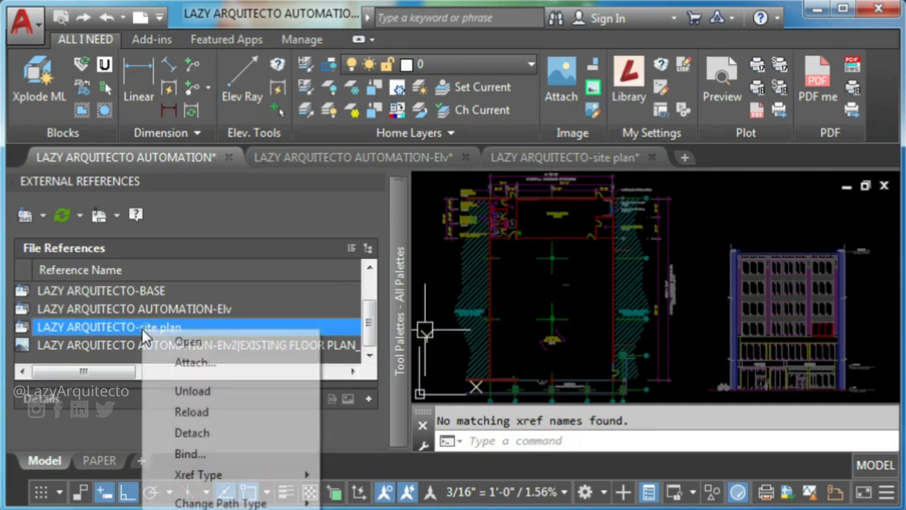
click(201, 433)
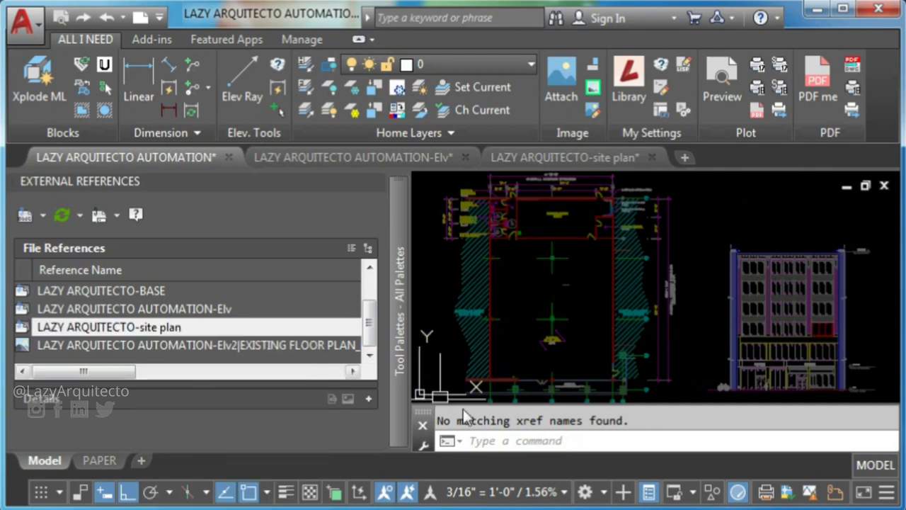
key(Escape)
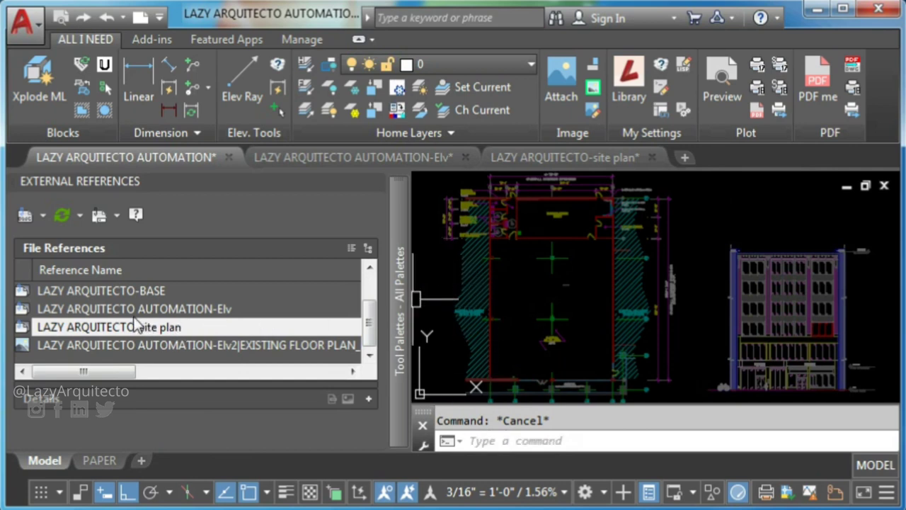
click(114, 330)
right_click(114, 330)
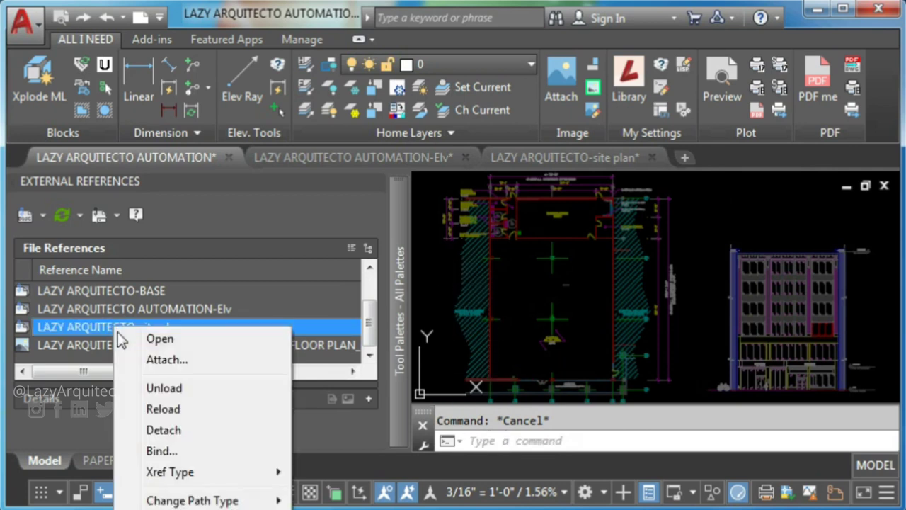
click(161, 432)
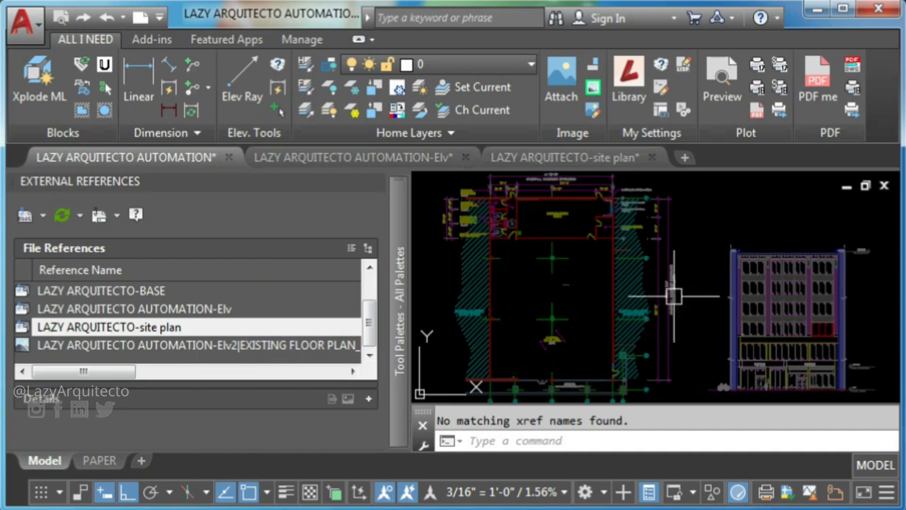
scroll(506, 298, down, 5)
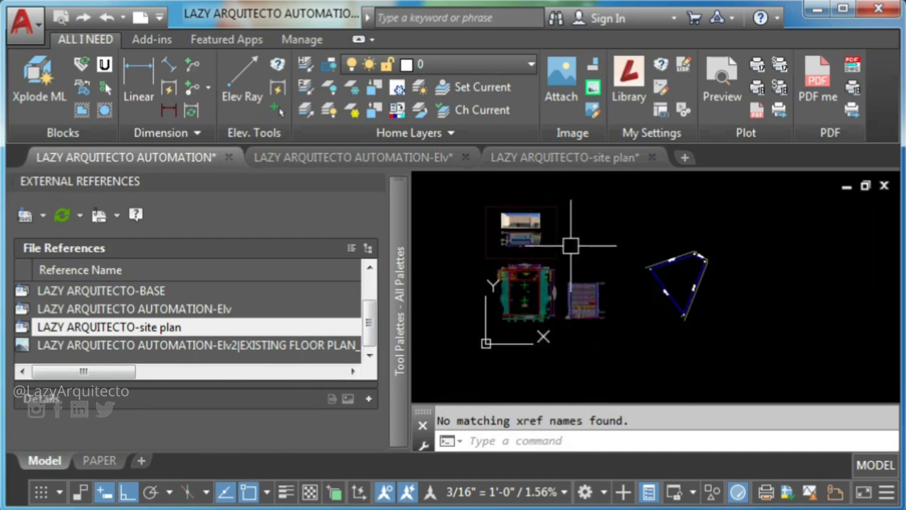
Zoom to the whole drawing and select the blue polygon LAZY ARQUITECTO-site plan xref
middle_click(686, 328)
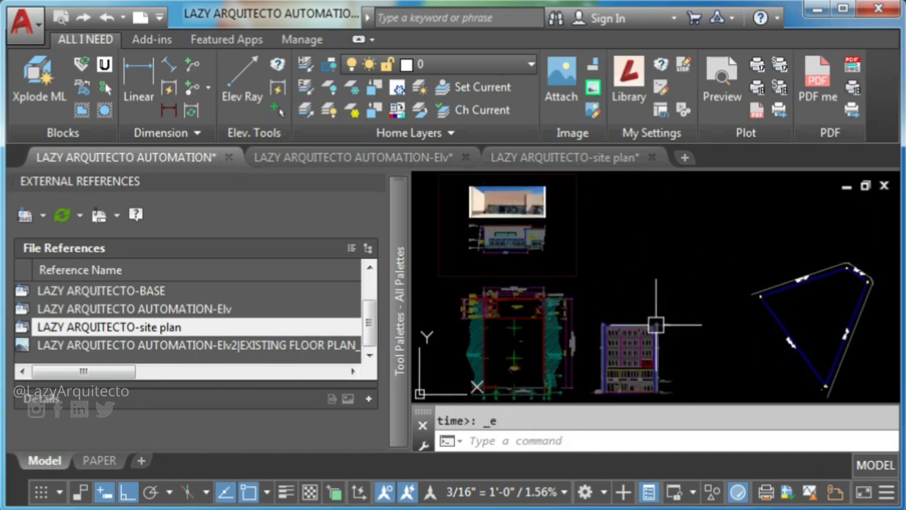
key(Escape)
click(770, 315)
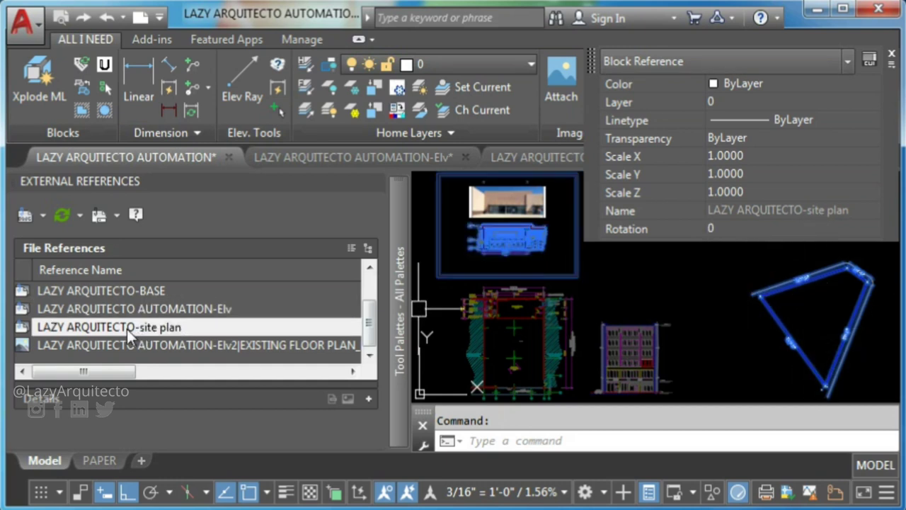
click(156, 327)
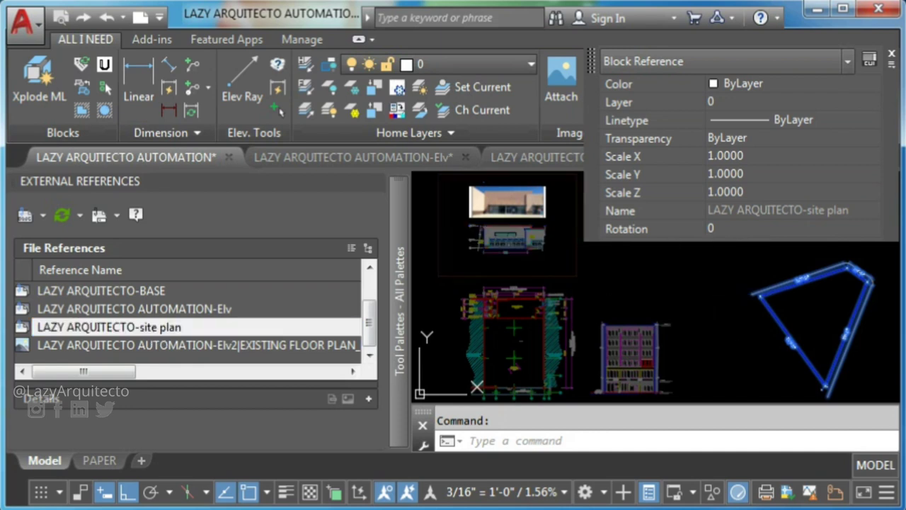
key(Escape)
click(768, 286)
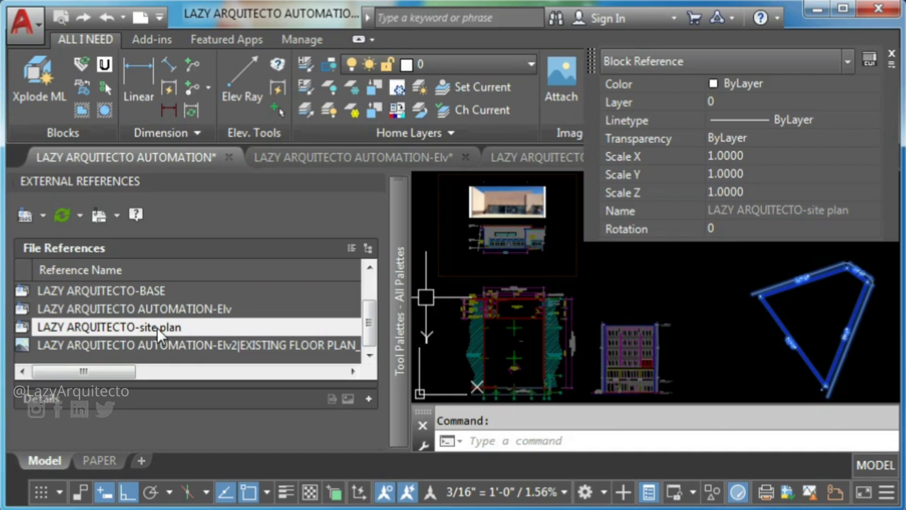
key(Escape)
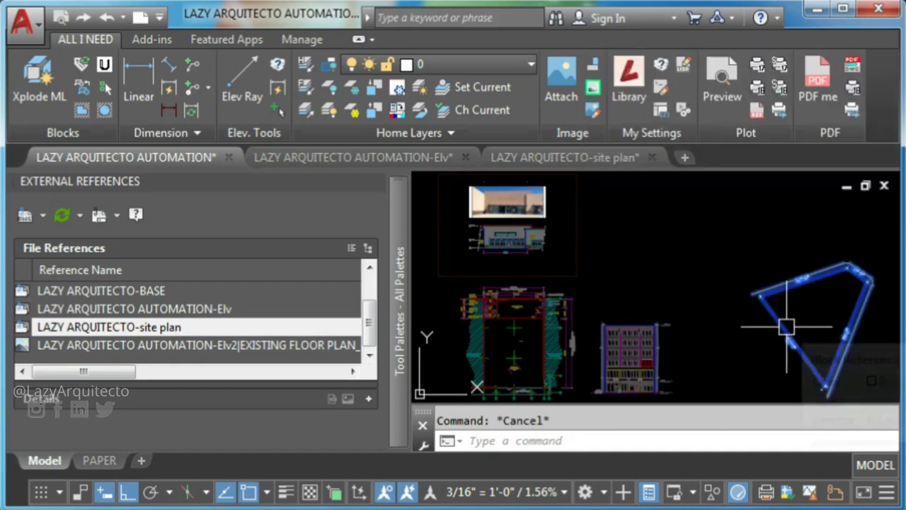
click(786, 326)
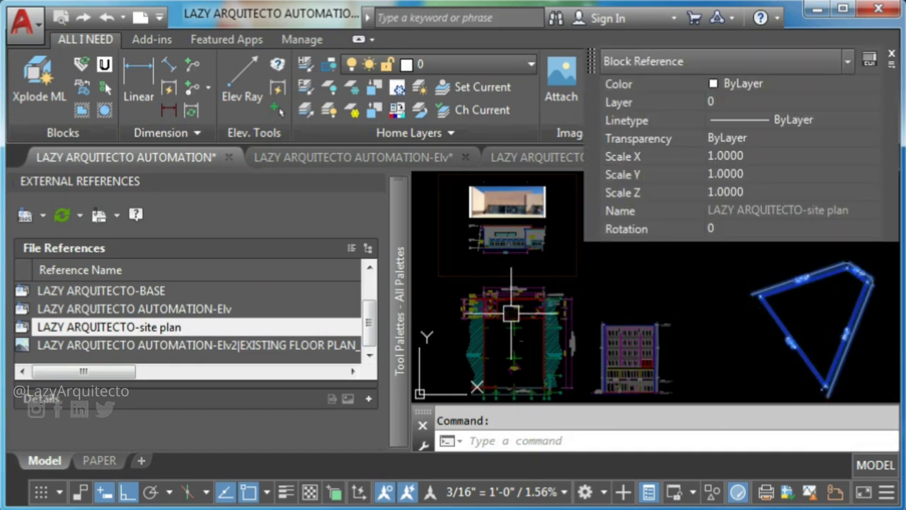
Erase the selected site-plan polygon with ER and pan back to the floor plan
scroll(513, 315, down, 3)
scroll(676, 310, up, 3)
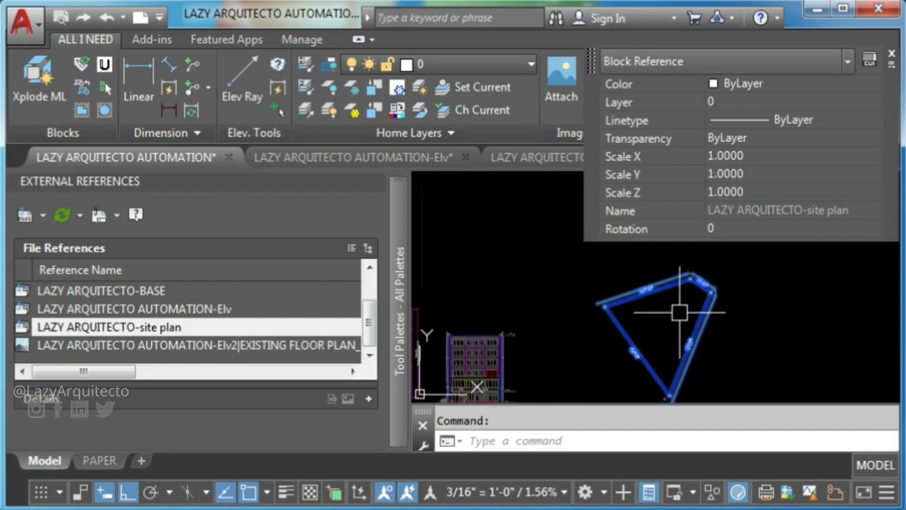
text(er)
click(742, 382)
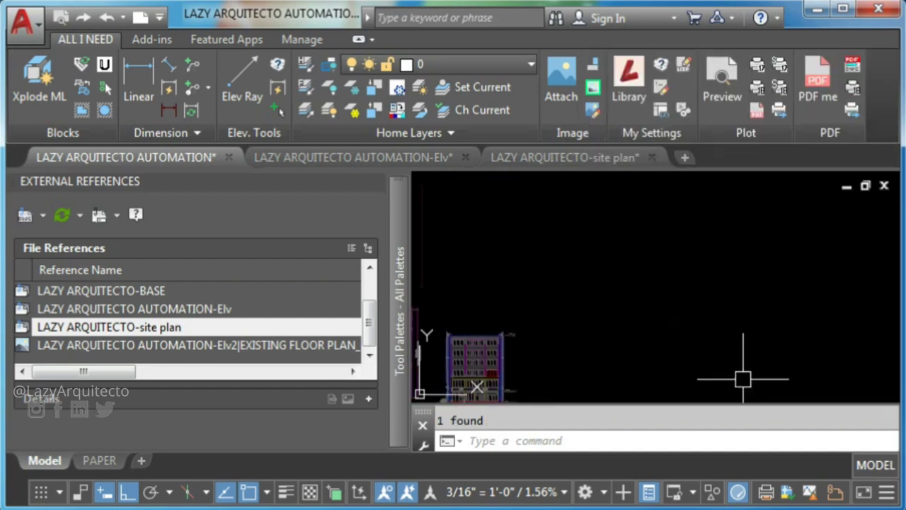
mouse_move(548, 305)
middle_down()
mouse_move(627, 301)
mouse_move(718, 277)
middle_up()
scroll(611, 293, up, 3)
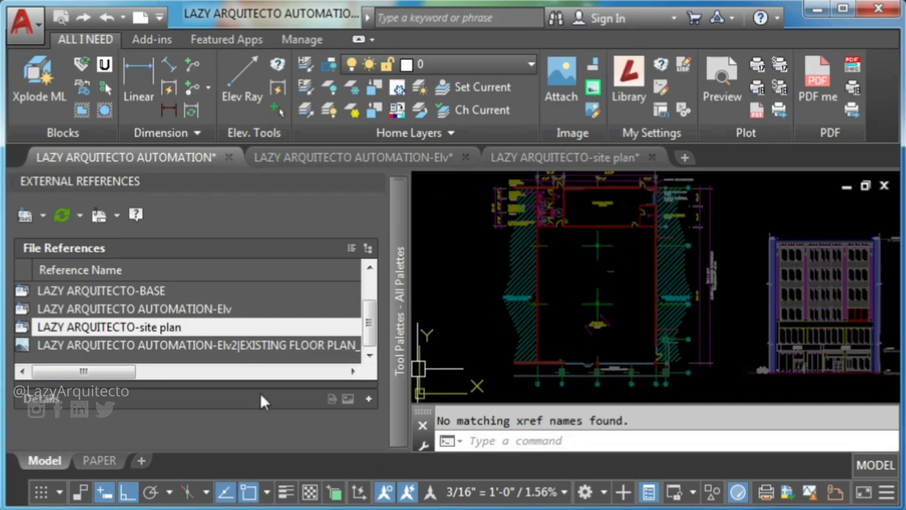
Run -PURGE with type All, names *, and No at the verify prompt
text(-PURGE)
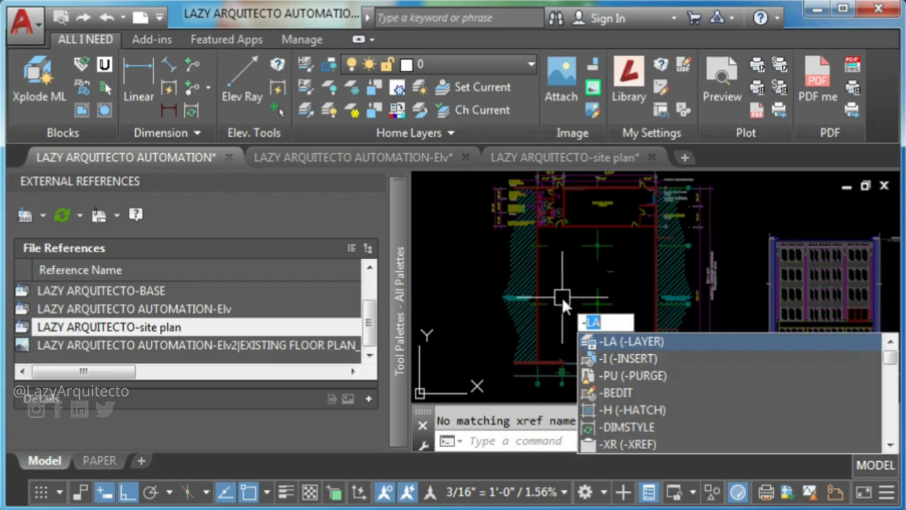
key(Return)
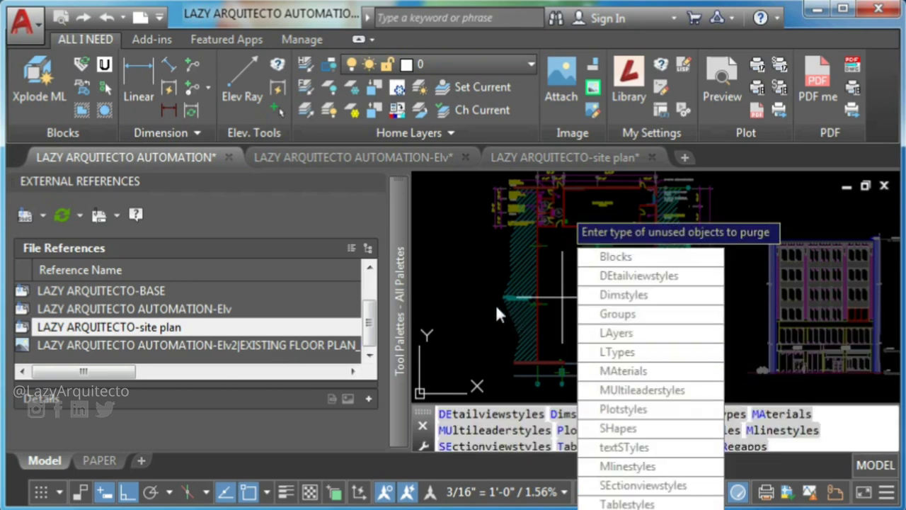
text(all)
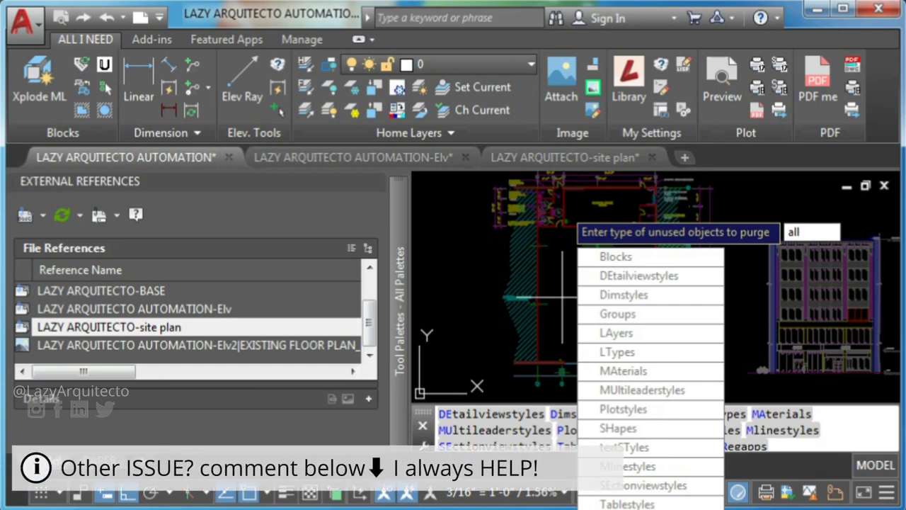
key(Return)
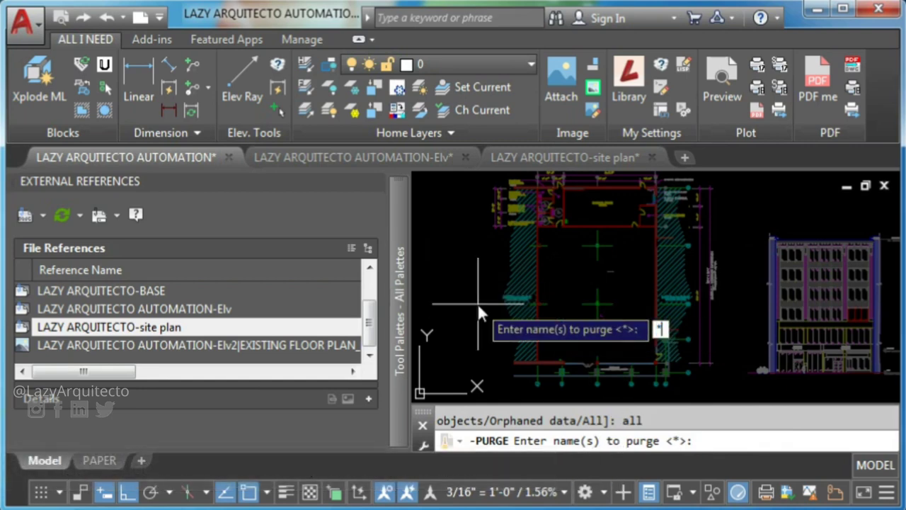
text(*)
key(Return)
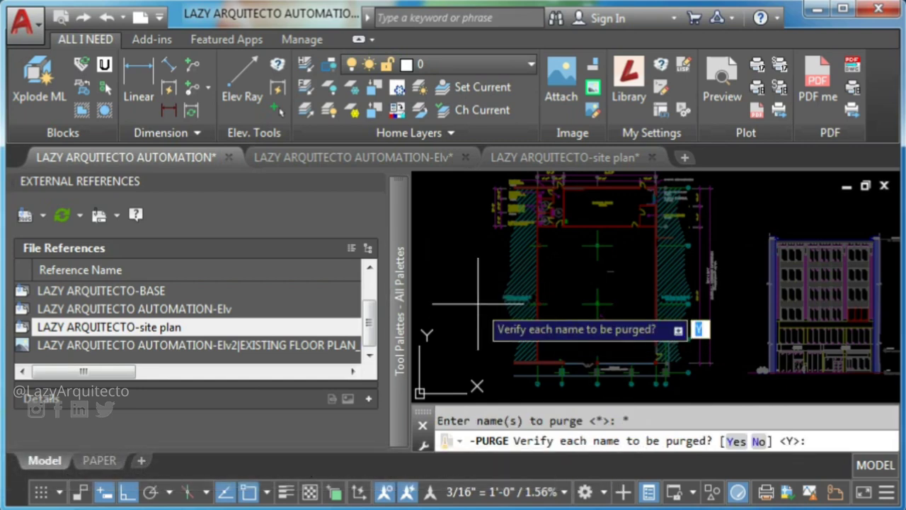
click(759, 441)
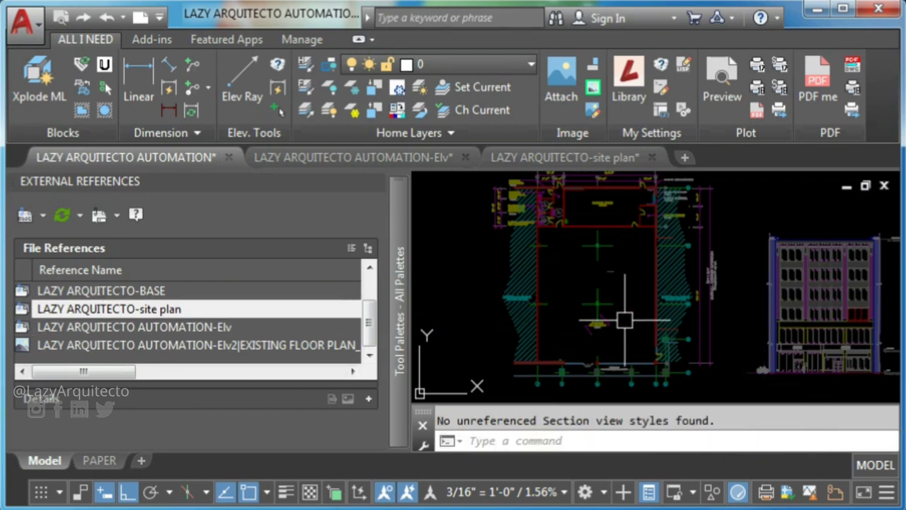
key(Escape)
key(Escape)
scroll(625, 320, down, 2)
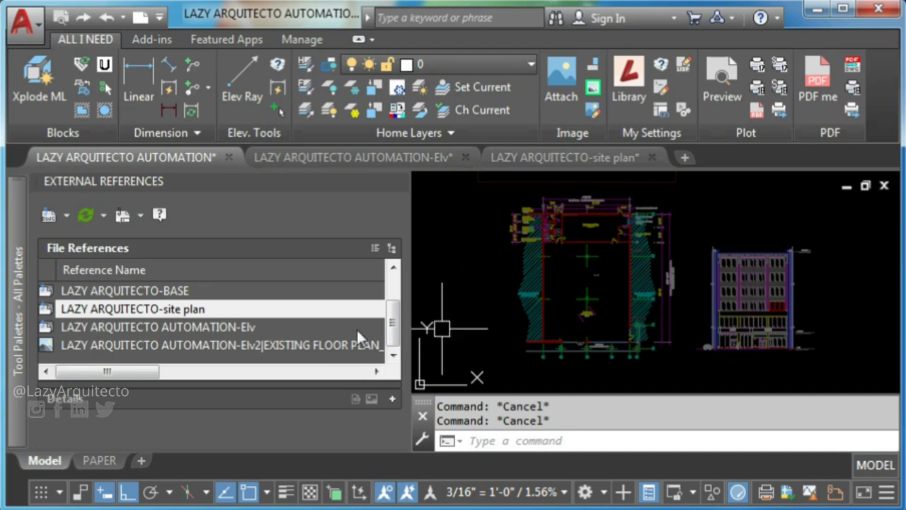
Detach the LAZY ARQUITECTO-site plan xref, leaving its name unchanged in the list
right_click(119, 313)
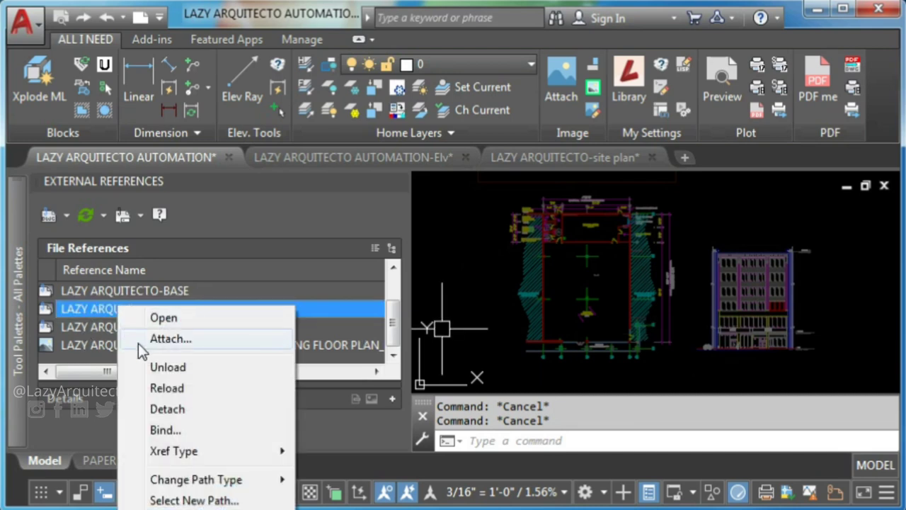
click(167, 409)
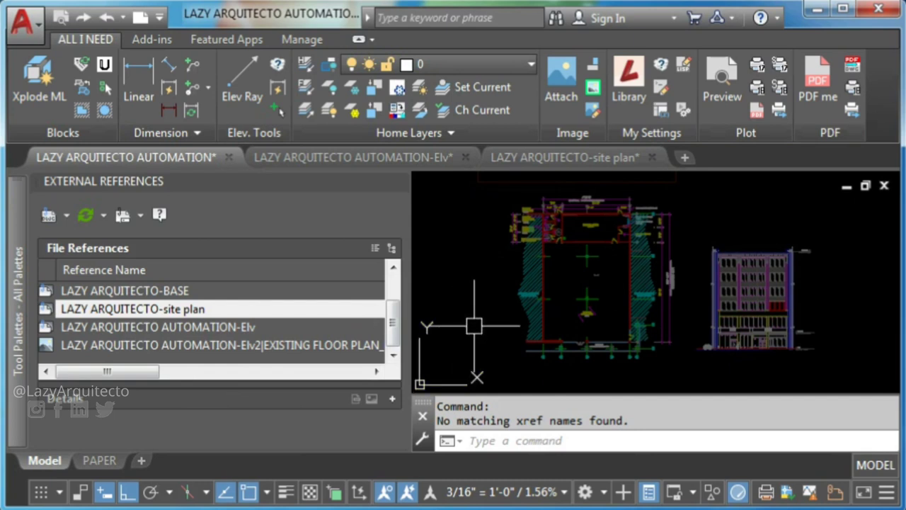
click(191, 313)
key(ctrl+c)
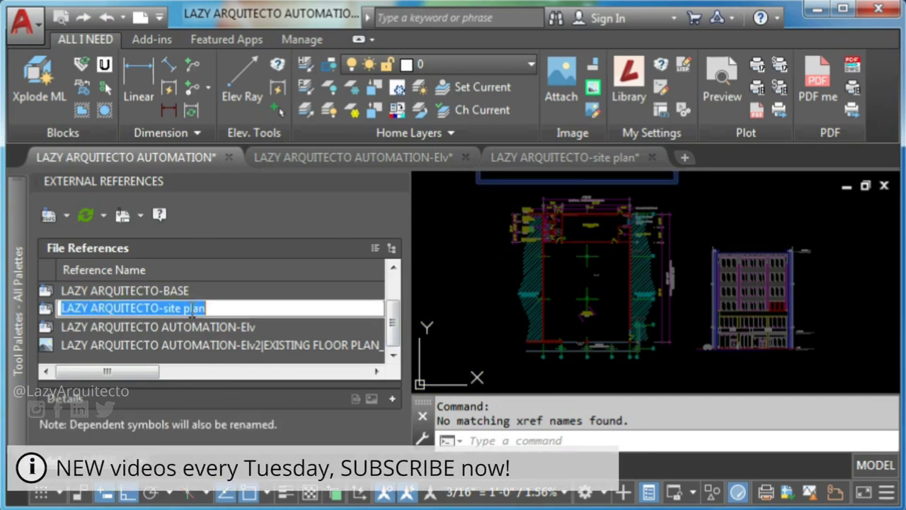
right_click(188, 312)
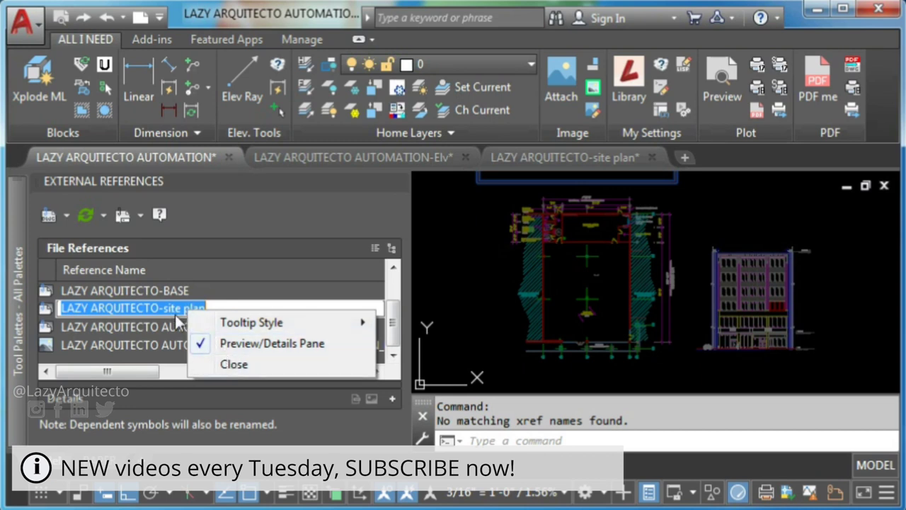
key(Escape)
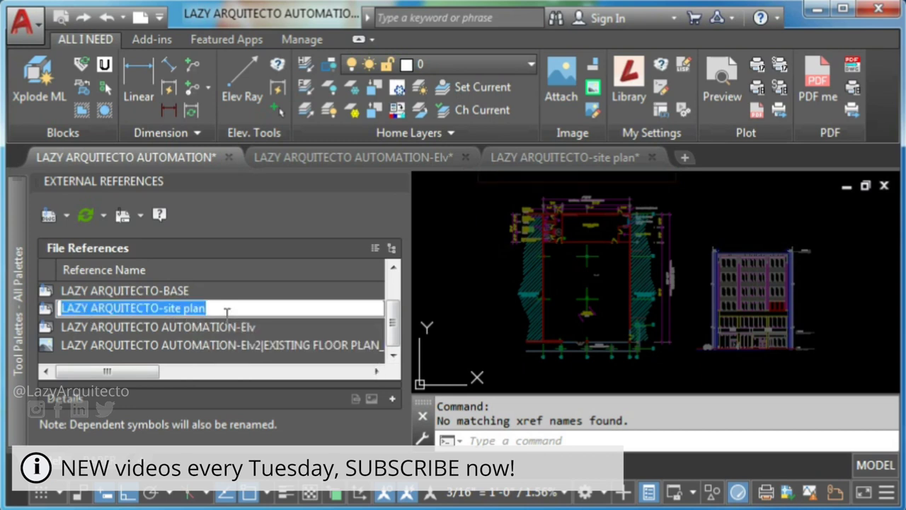
click(500, 314)
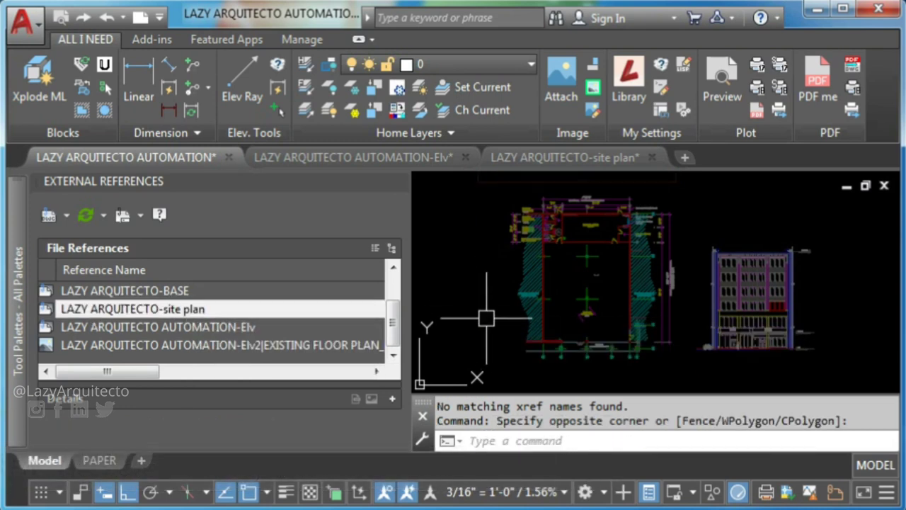
Use REN to rename the LAZY ARQUITECTO-site plan block to TRASH
text(RENAME)
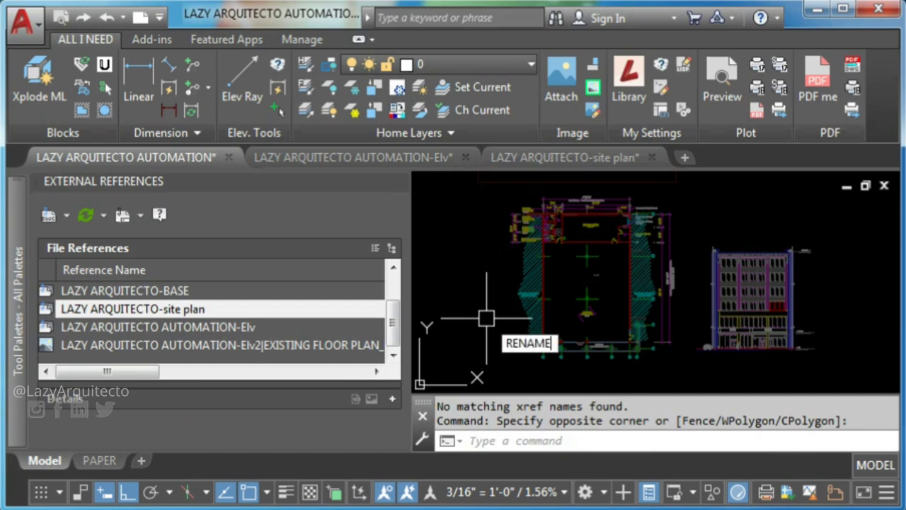
key(Return)
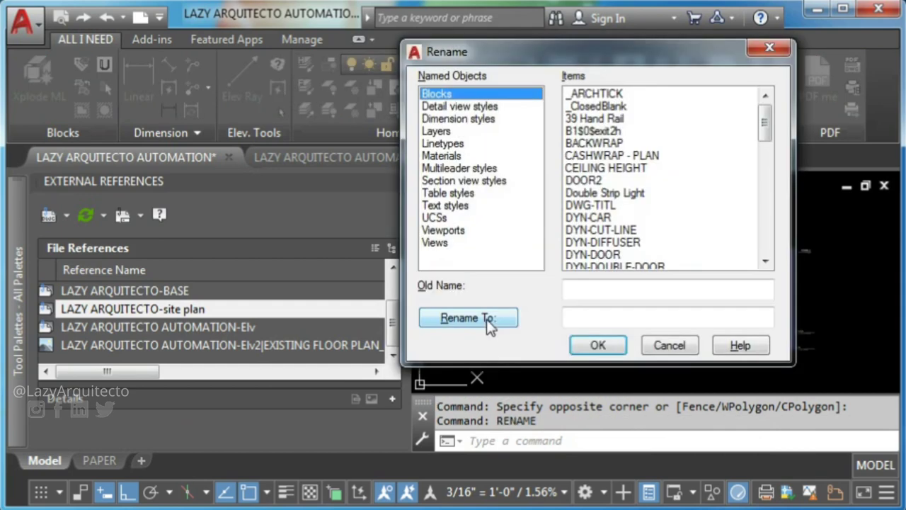
click(616, 290)
key(ctrl+v)
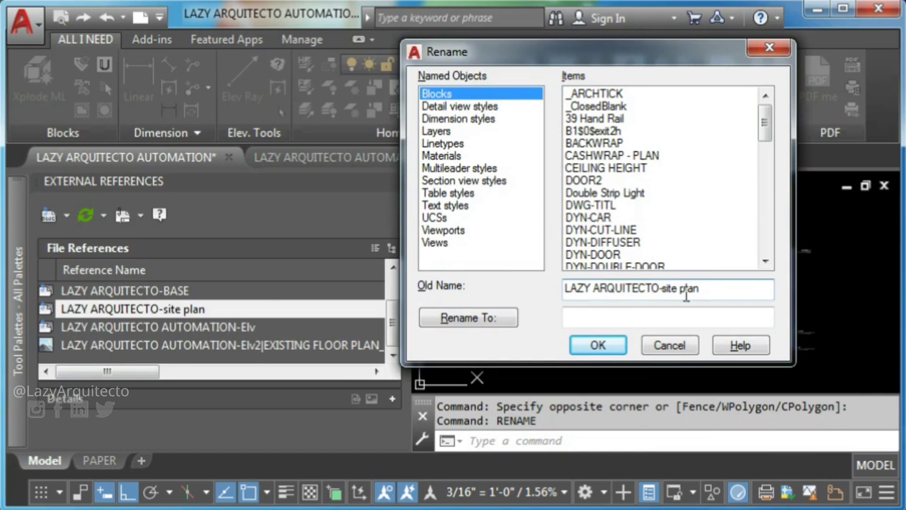
key(Tab)
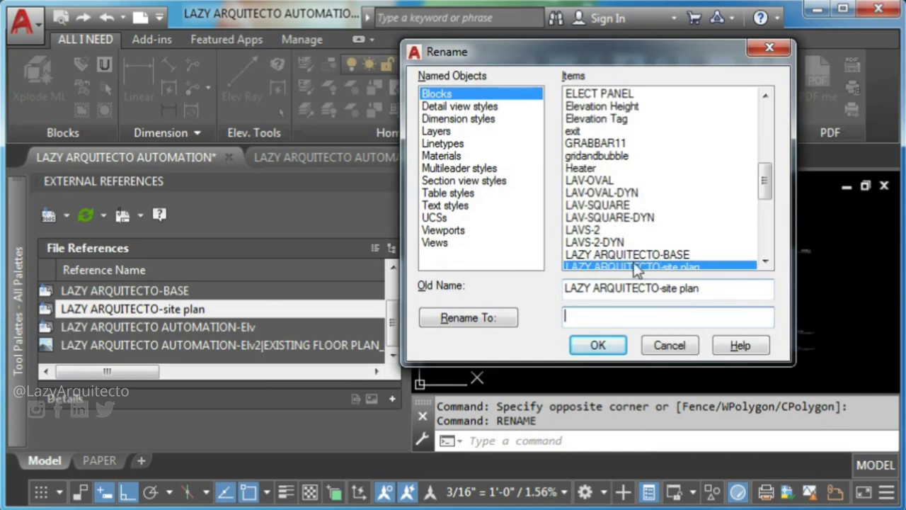
drag(763, 194, 764, 206)
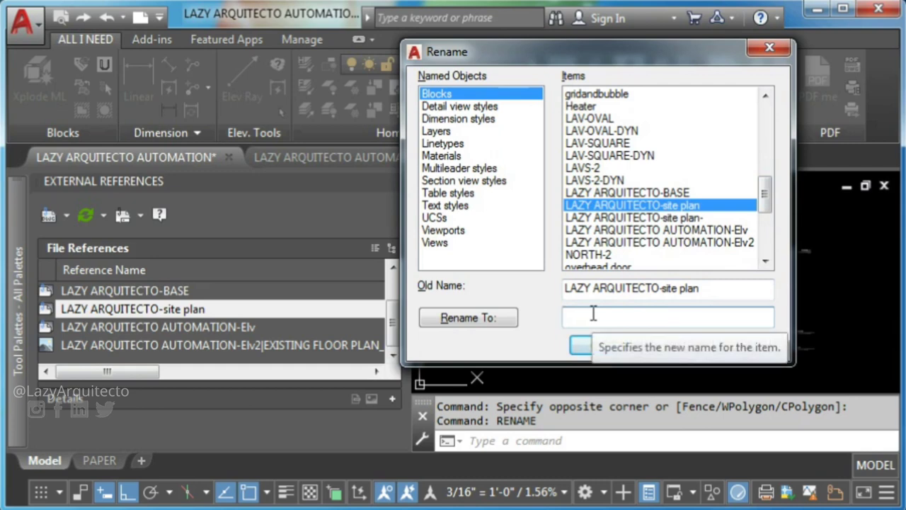
text(TRASH)
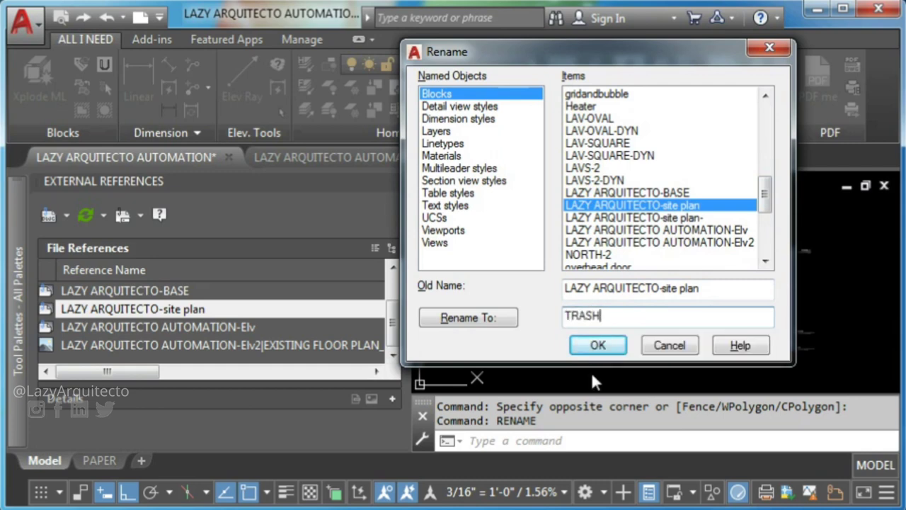
click(613, 354)
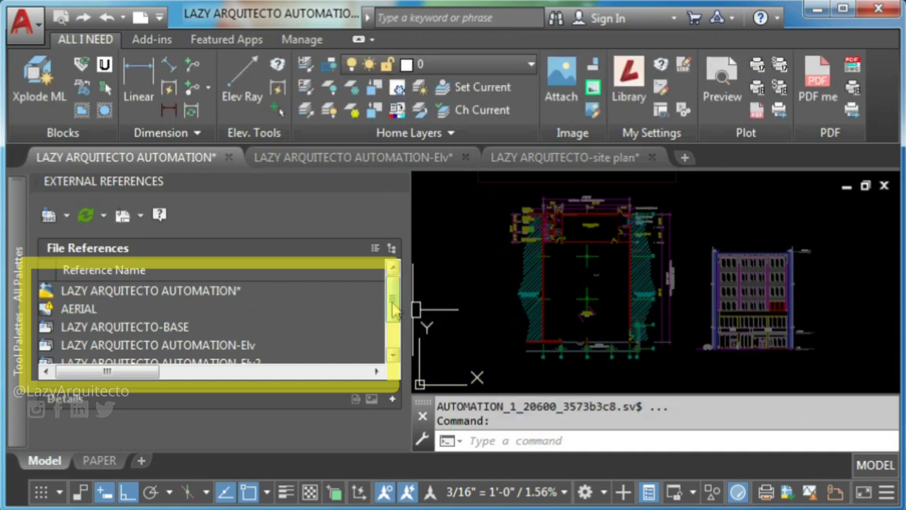
mouse_move(394, 310)
mouse_down()
mouse_move(394, 293)
mouse_move(393, 312)
mouse_up()
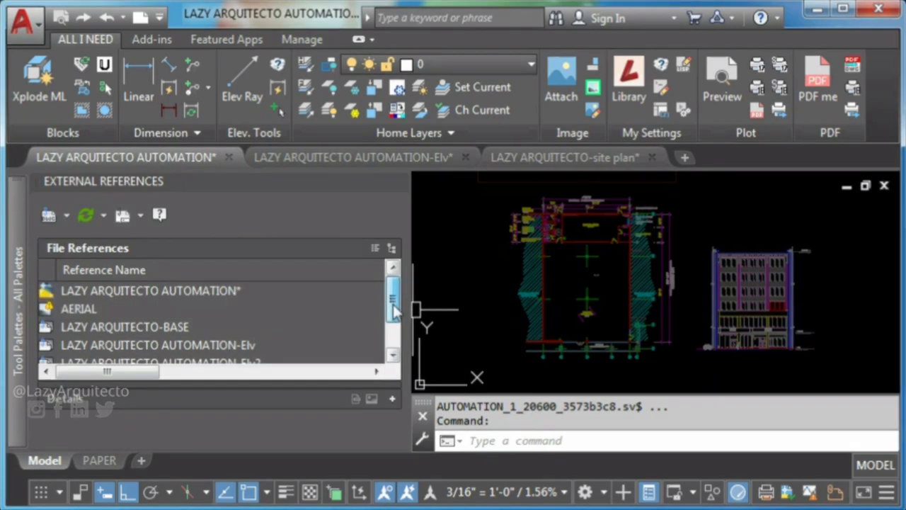